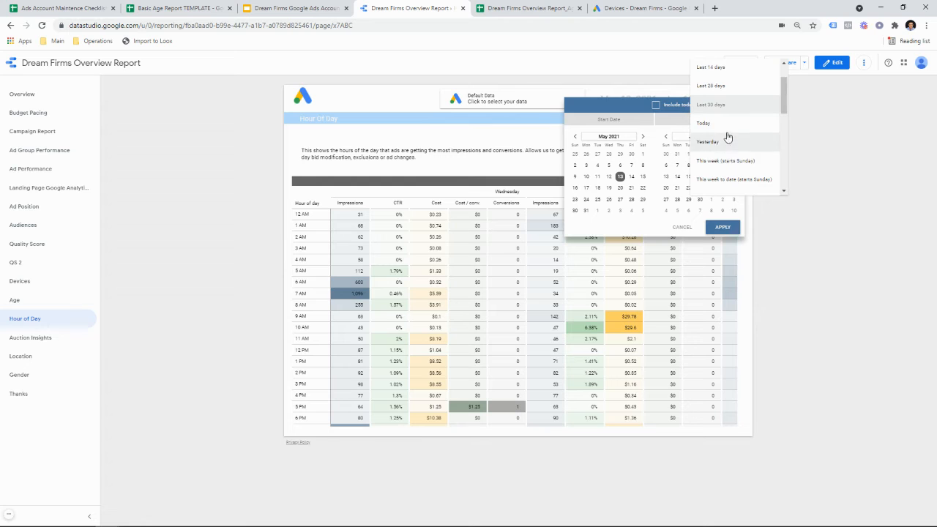
Step: Set the Hour of Day report's date range to the last 14 days, May 29 – Jun 11, 2021
left_click(721, 68)
left_click(723, 228)
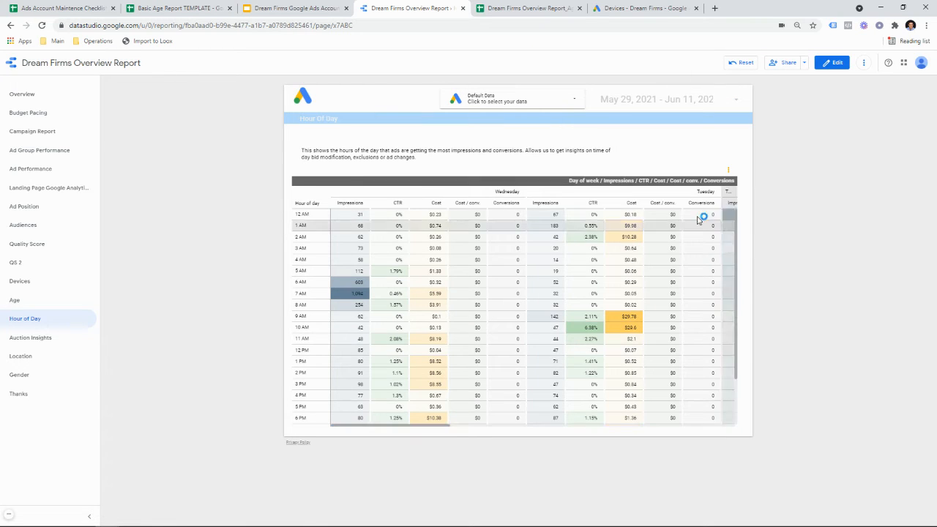
mouse_move(220, 522)
left_click(135, 519)
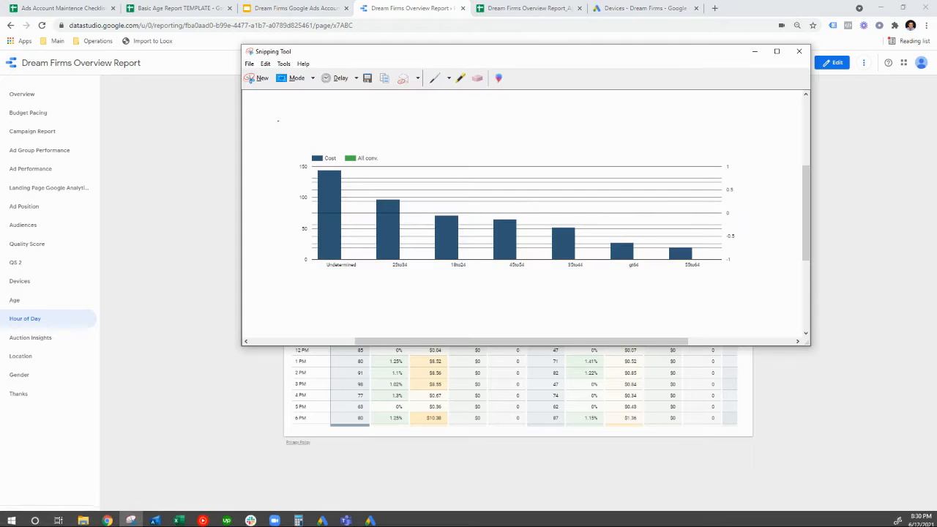
Step: Snip the refreshed Hour of Day table and copy the captured image
left_click(258, 77)
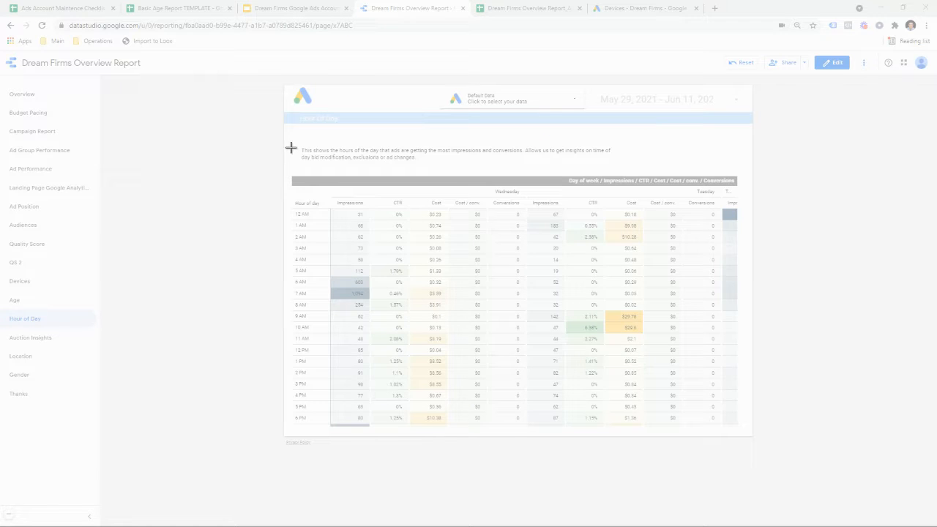
left_click_drag(291, 145, 736, 432)
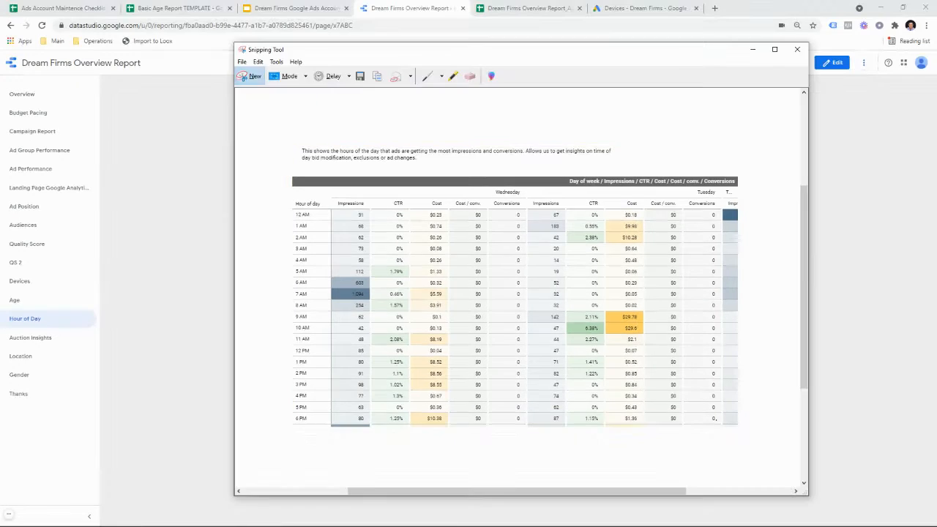
right_click(480, 350)
left_click(520, 367)
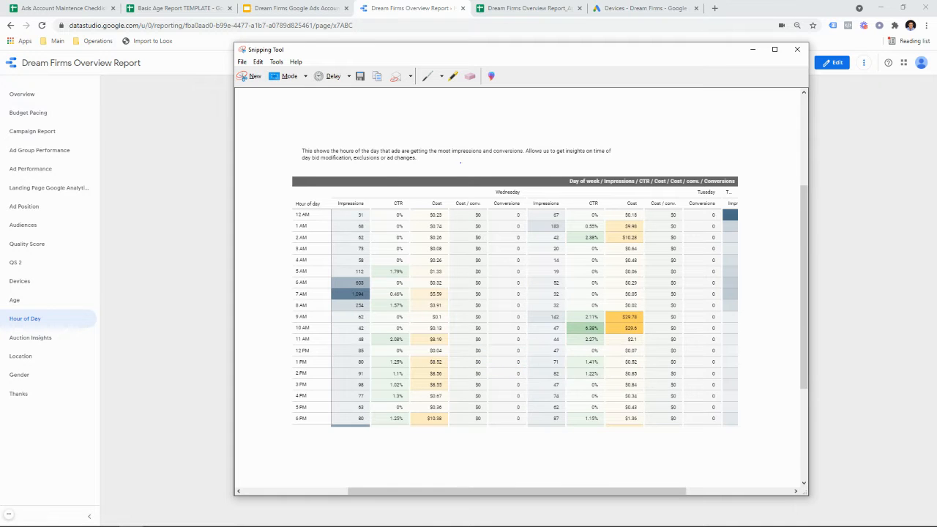
left_click(512, 8)
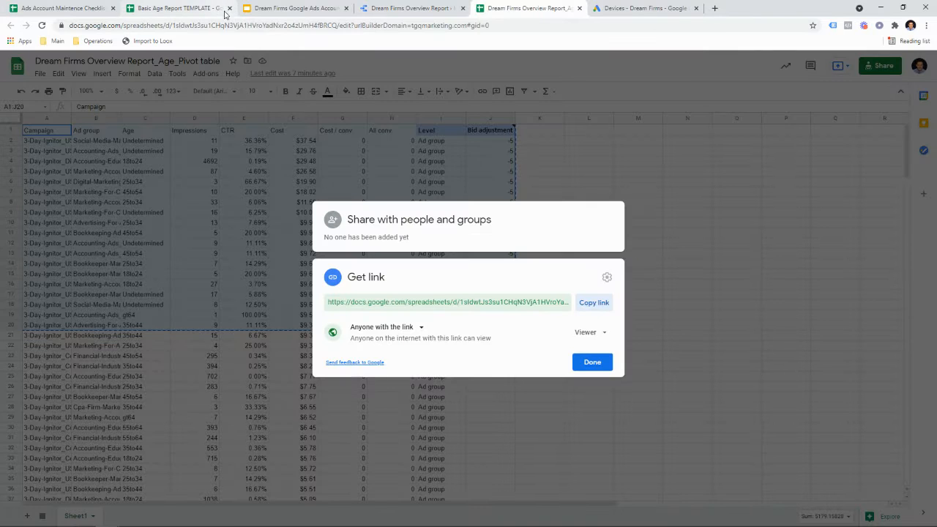
Step: Paste the captured table image onto the Hour of Day slide in the audit deck
left_click(212, 10)
left_click(229, 8)
left_click(392, 7)
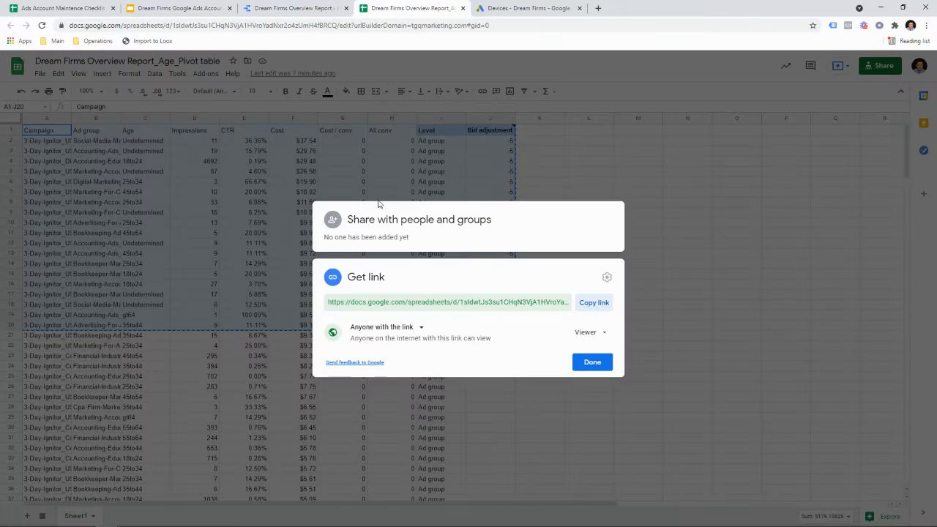
left_click(330, 7)
left_click_drag(162, 8, 262, 8)
left_click(85, 319)
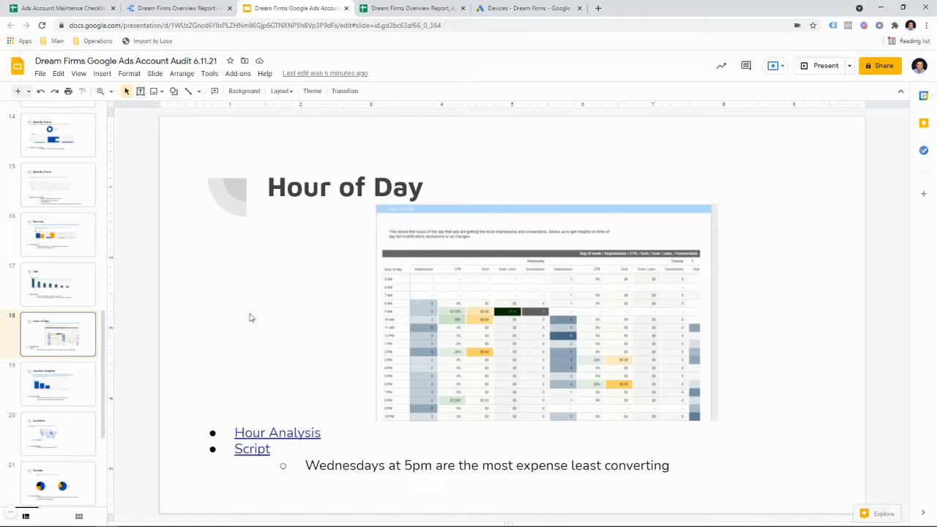
key("ctrl+v")
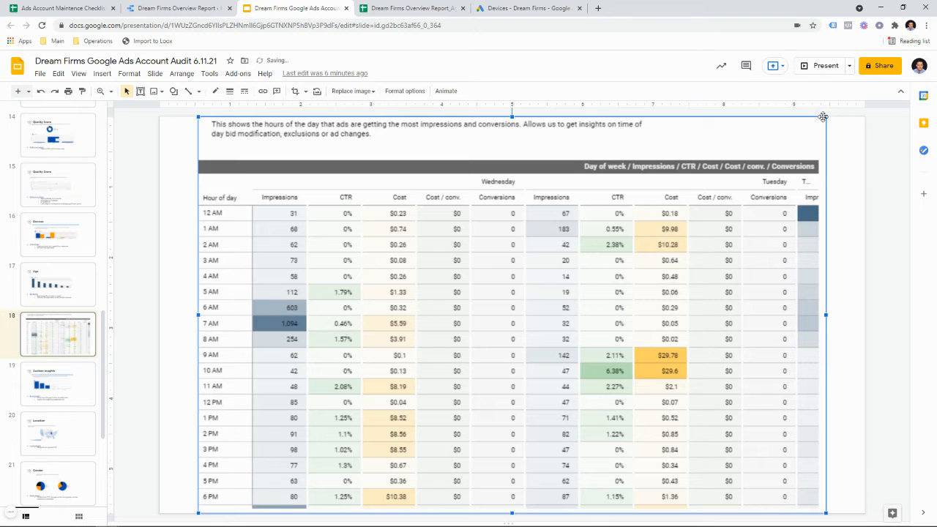
Step: Resize the new table image over the old one, delete the old image, then follow the Hour Analysis link
left_click_drag(805, 138, 585, 246)
left_click(700, 245)
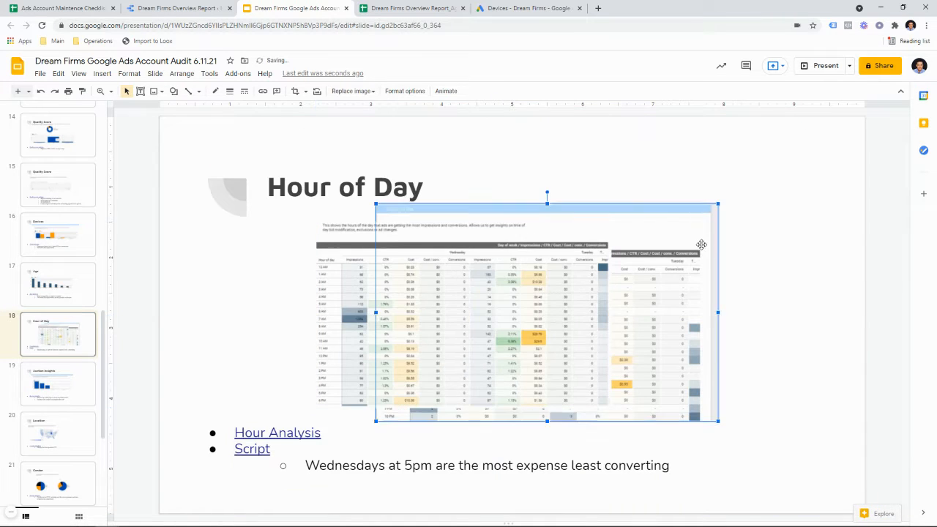
key("Delete")
left_click(554, 322)
left_click_drag(554, 322, 576, 318)
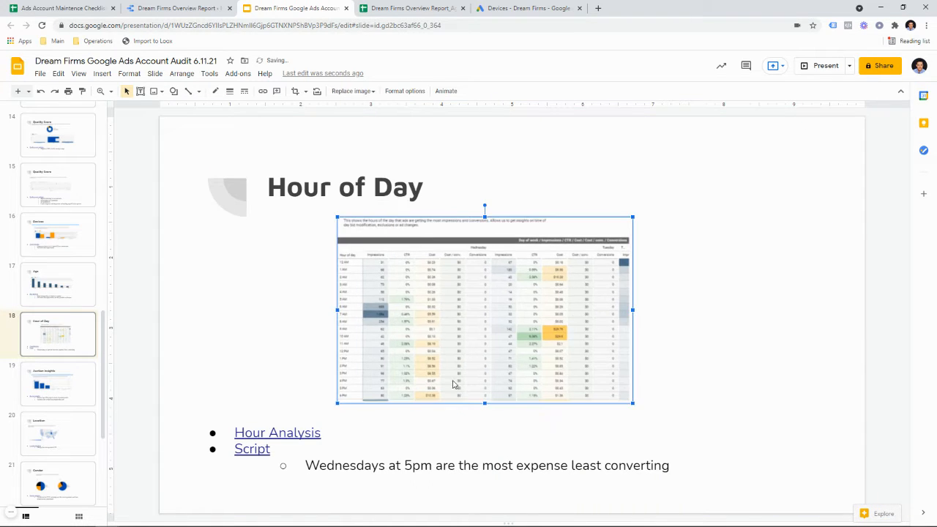
left_click(285, 432)
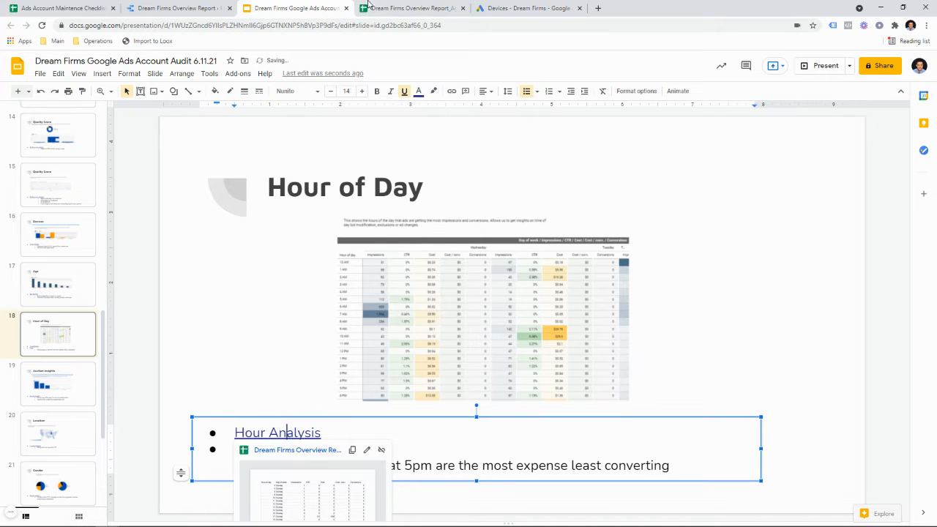
left_click(178, 11)
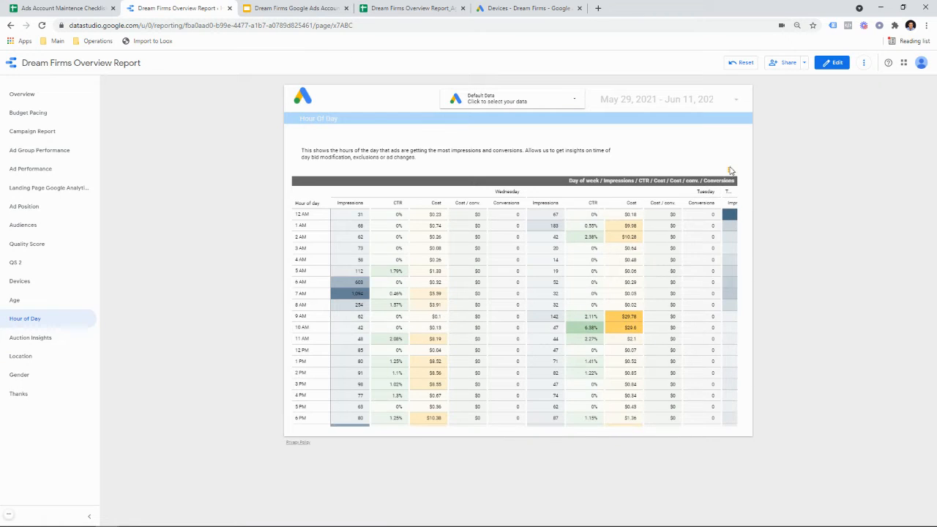
Step: Export the Hour of Day table to Google Sheets and select the data range A1:G169
right_click(730, 170)
left_click(734, 242)
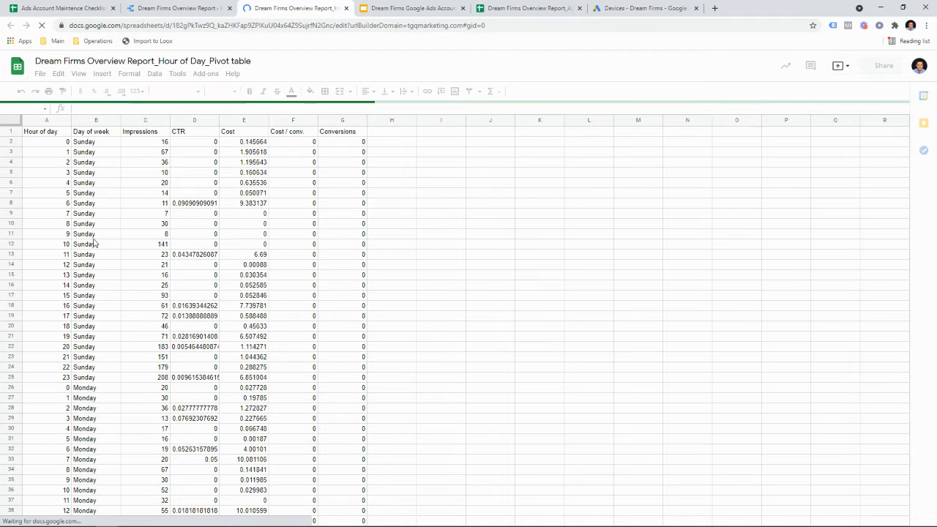
left_click(94, 243)
key("ctrl+a")
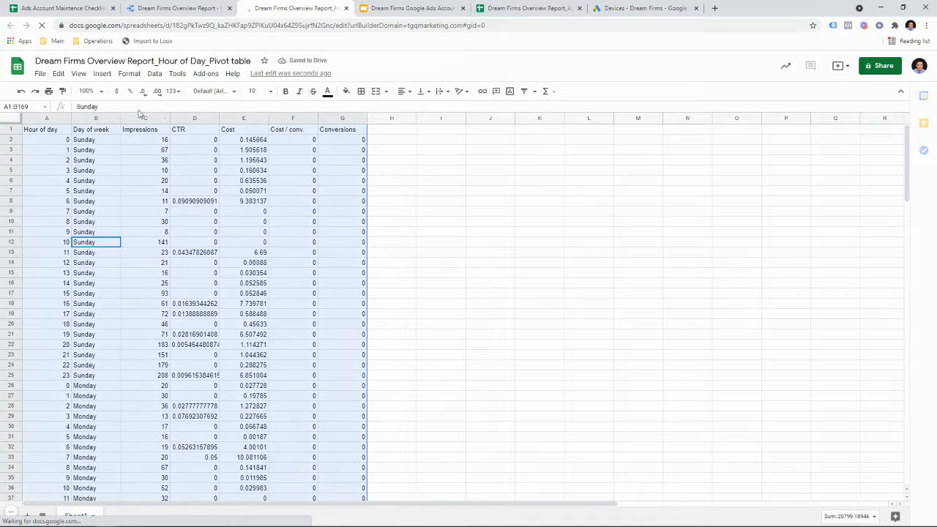
Step: Sort the range by Cost, Z→A, treating the first row as headers
left_click(155, 74)
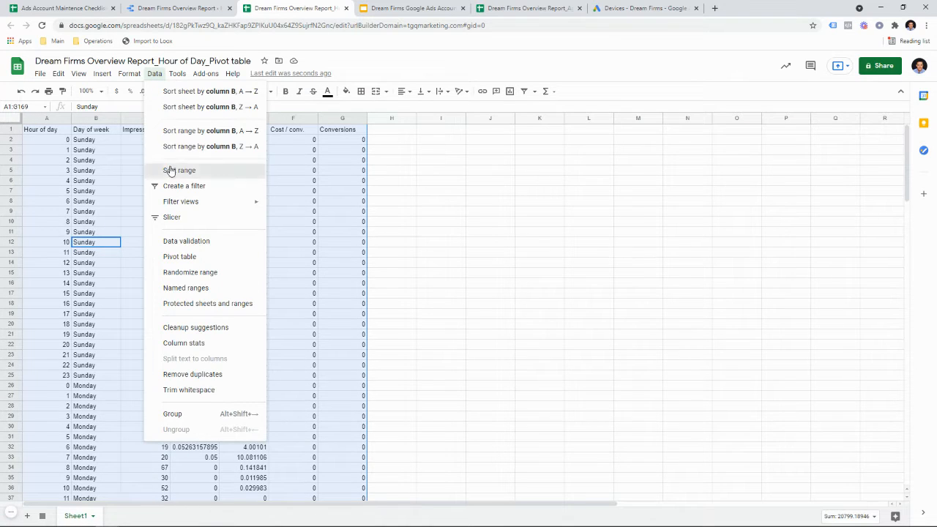
left_click(169, 171)
left_click(379, 252)
left_click(402, 278)
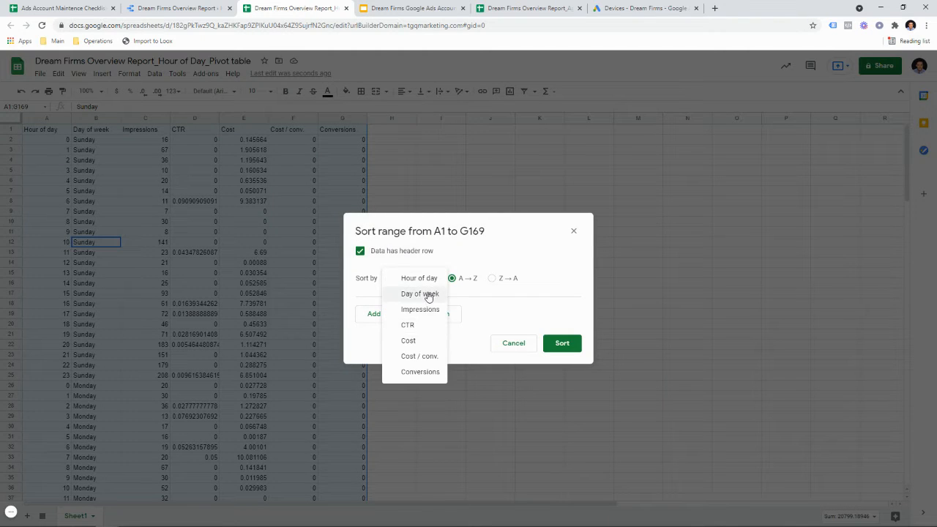
left_click(439, 338)
left_click(492, 279)
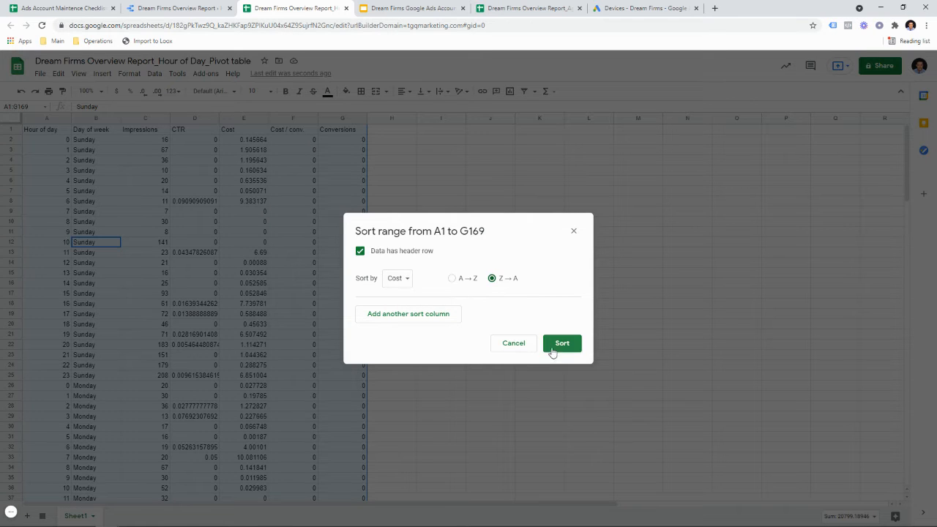
left_click(558, 346)
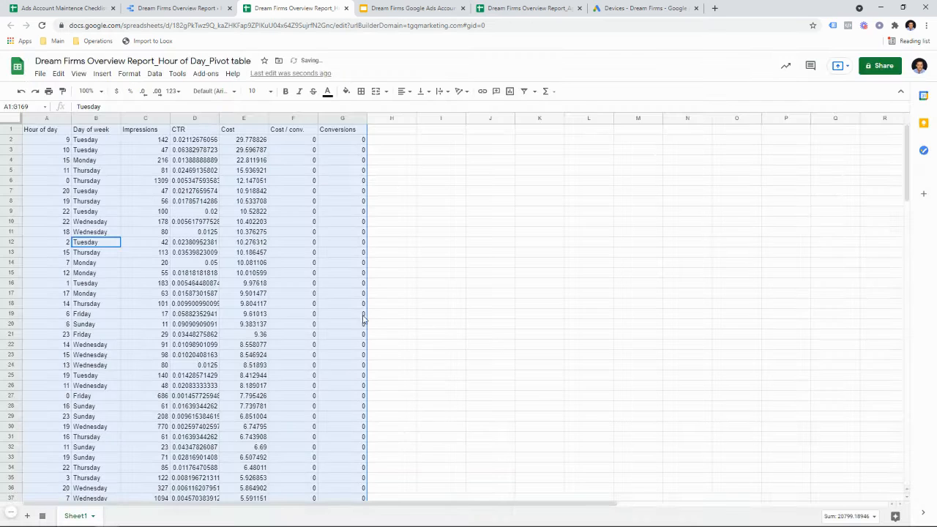
Step: Format the CTR column as percentages
left_click(249, 221)
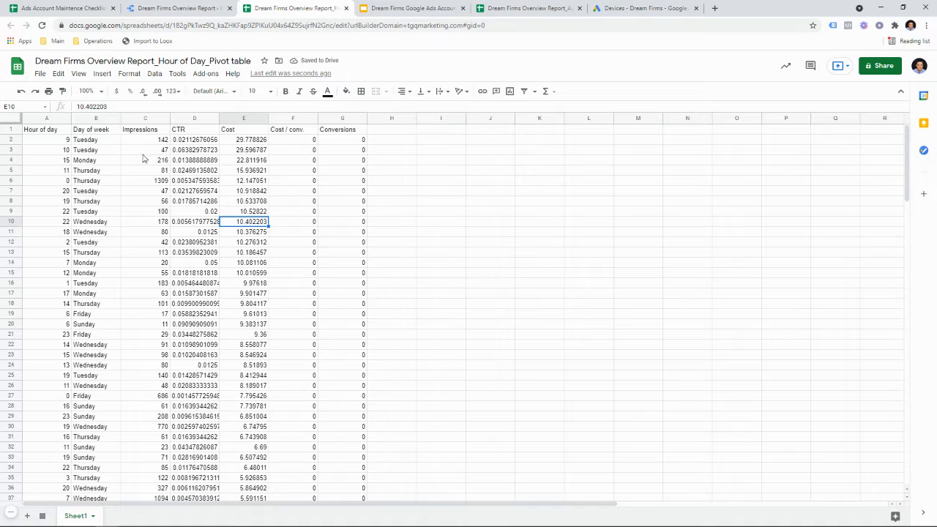
left_click(190, 121)
left_click(130, 91)
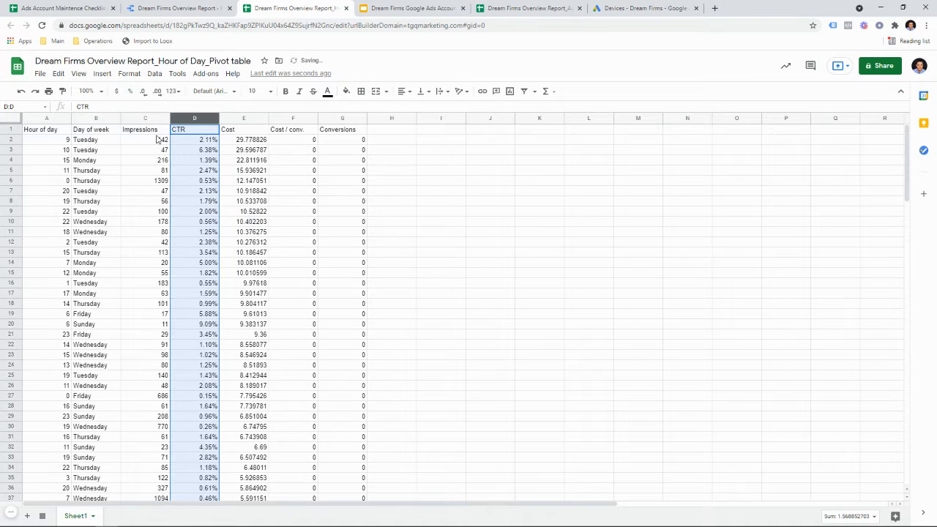
Step: Format the Cost column (E) as dollar currency
left_click(253, 120)
left_click(116, 91)
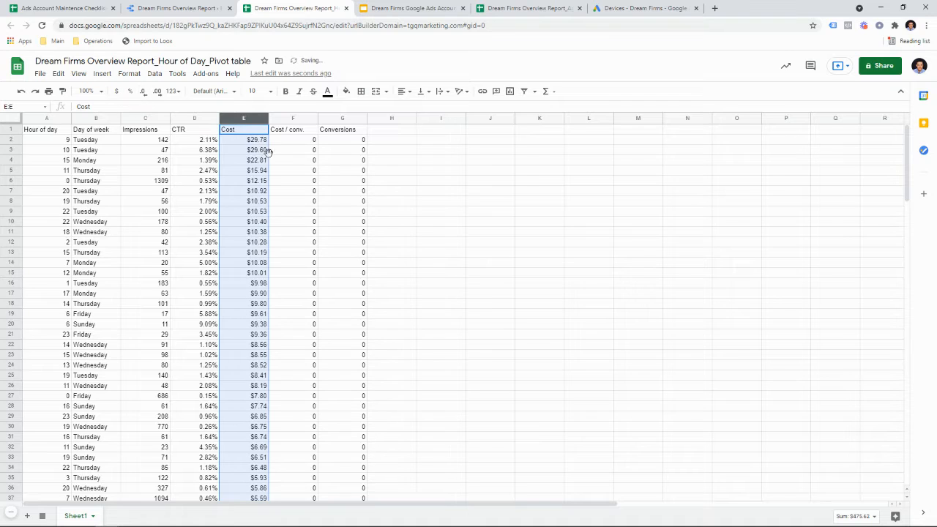
left_click(236, 159)
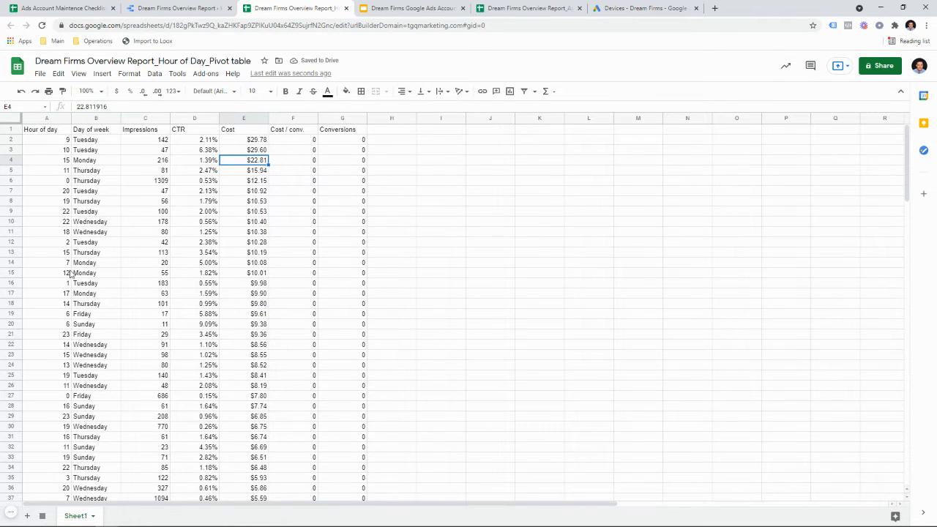
Step: Review the three costliest hours (9, 10, 15) in E2:E4, undoing an accidental cell move
left_click(65, 150)
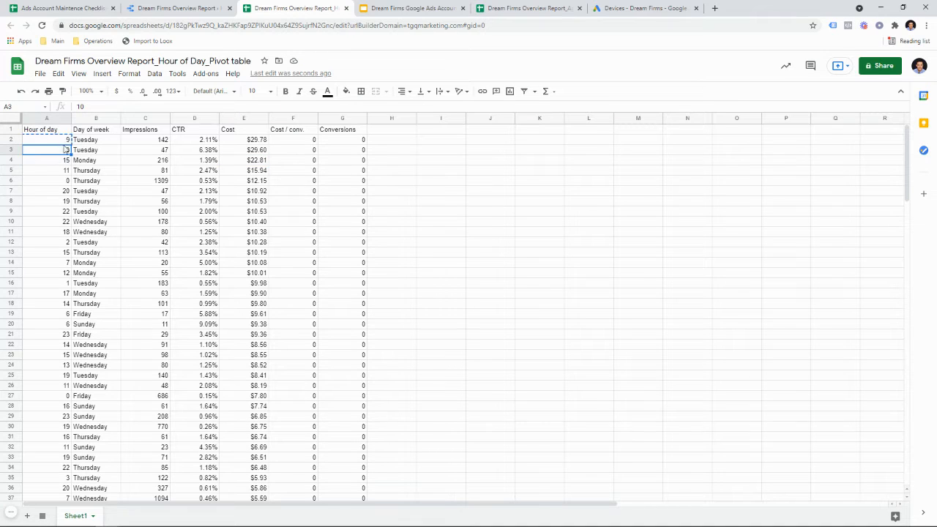
left_click_drag(66, 149, 65, 143)
key("ctrl+z")
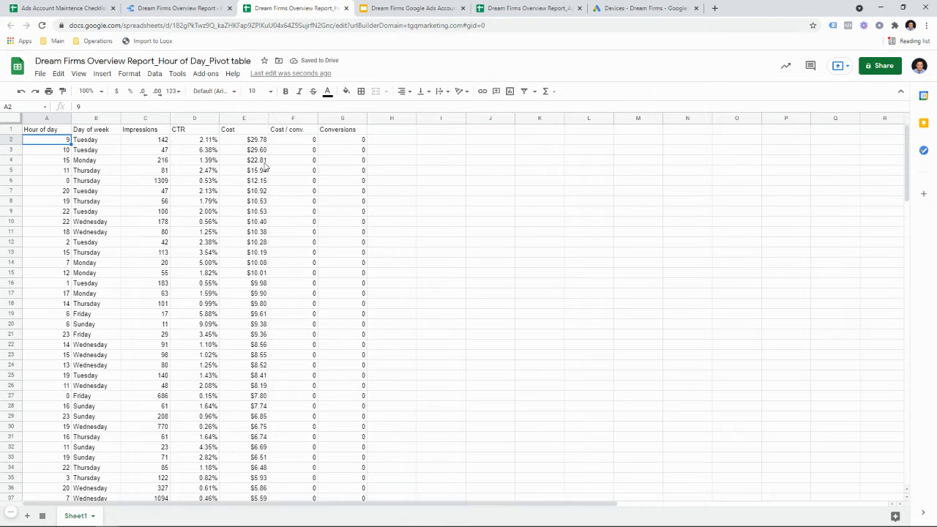
left_click_drag(257, 138, 272, 156)
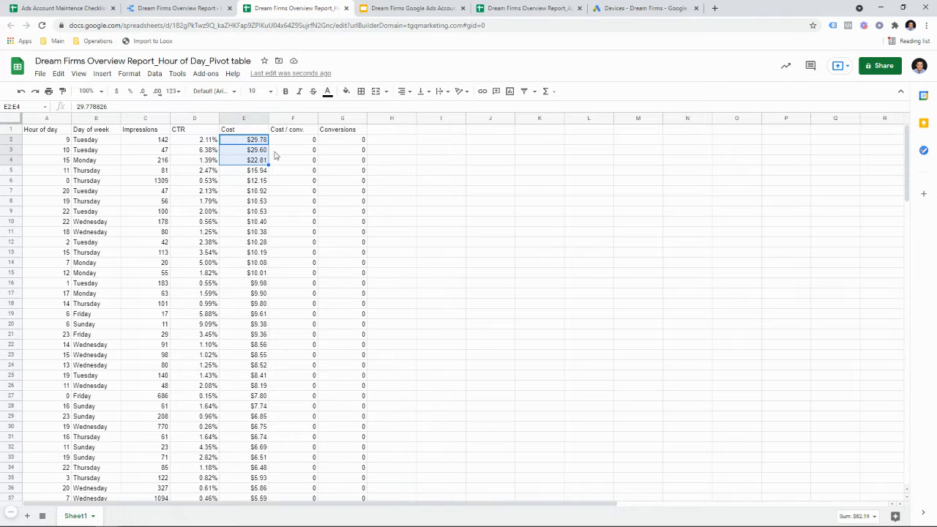
left_click(379, 133)
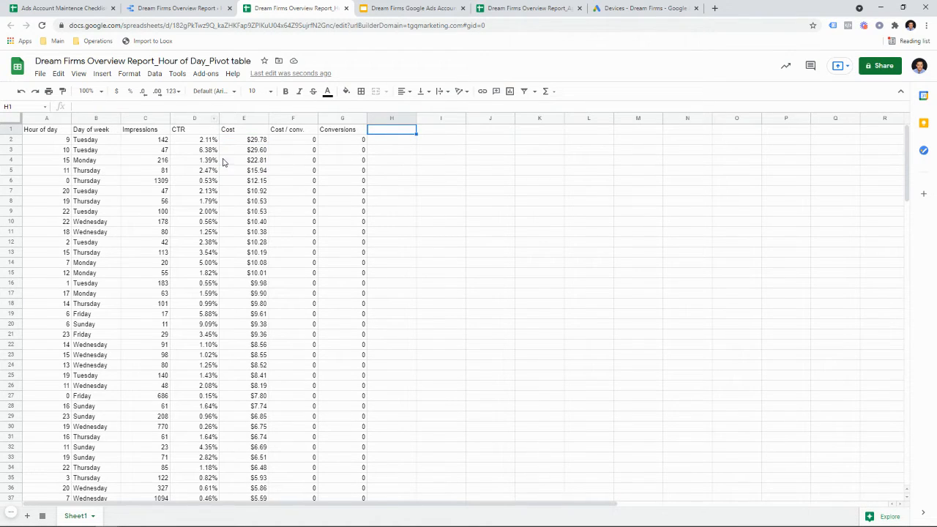
Step: Add a 'Bid adjustment' heading in H1 with -5 in H2
type("Bid adjustment")
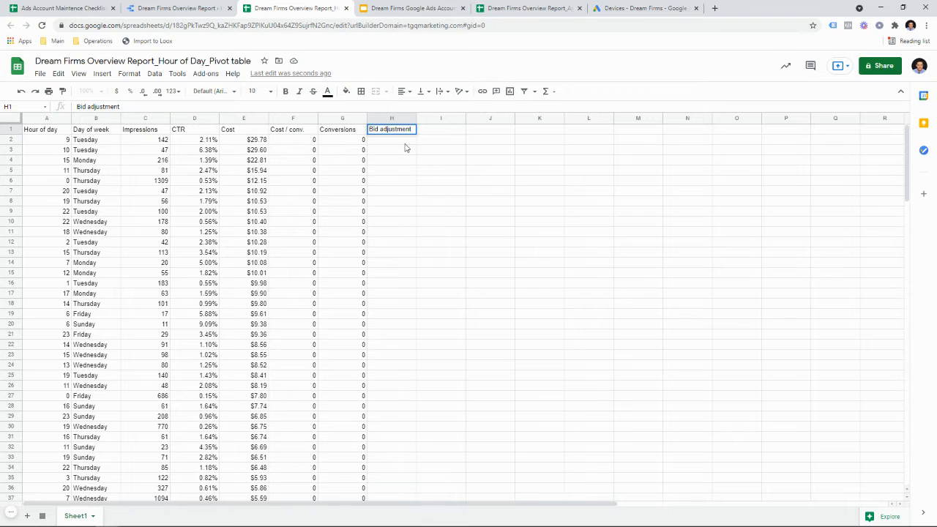
key("Return")
type("-")
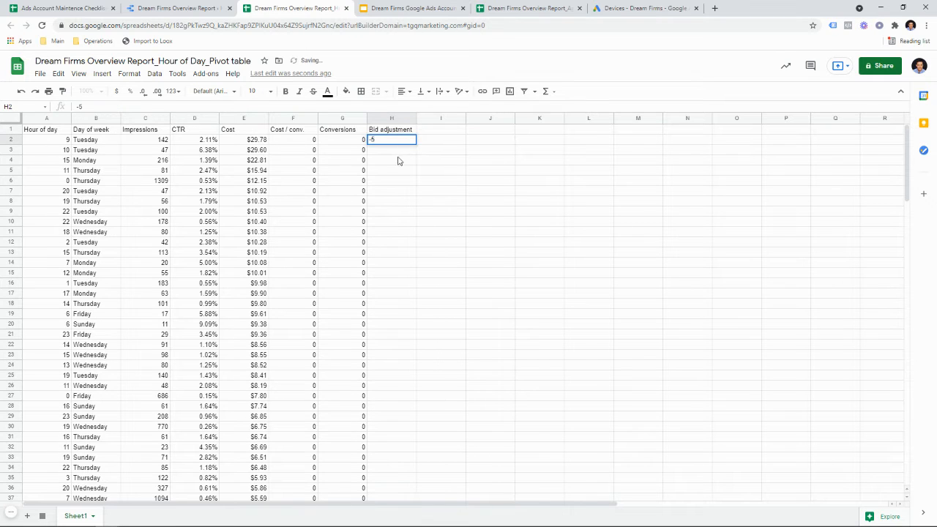
type("5")
key("Return")
Step: Copy the -5 adjustment into H3 and H4 for hours 10 and 15
left_click(400, 142)
left_click(399, 151)
type("-5")
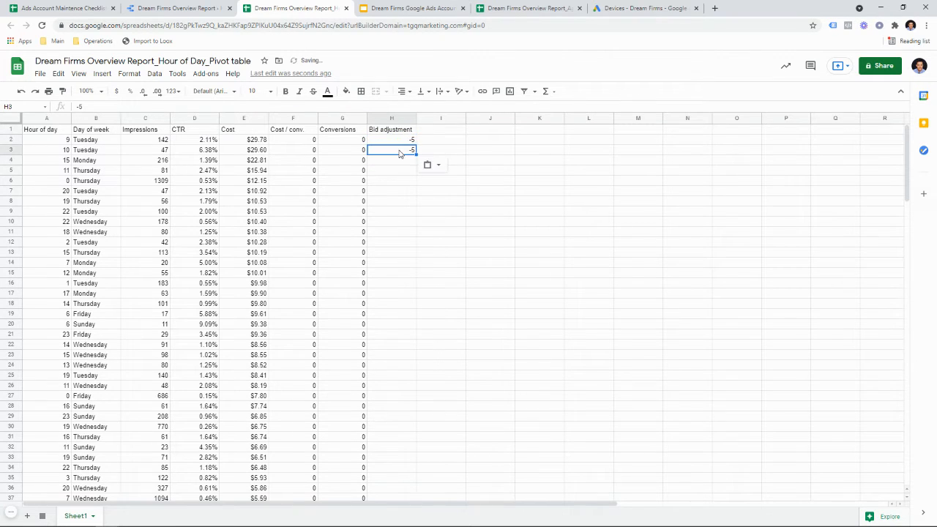
left_click(398, 161)
type("-5")
left_click(397, 180)
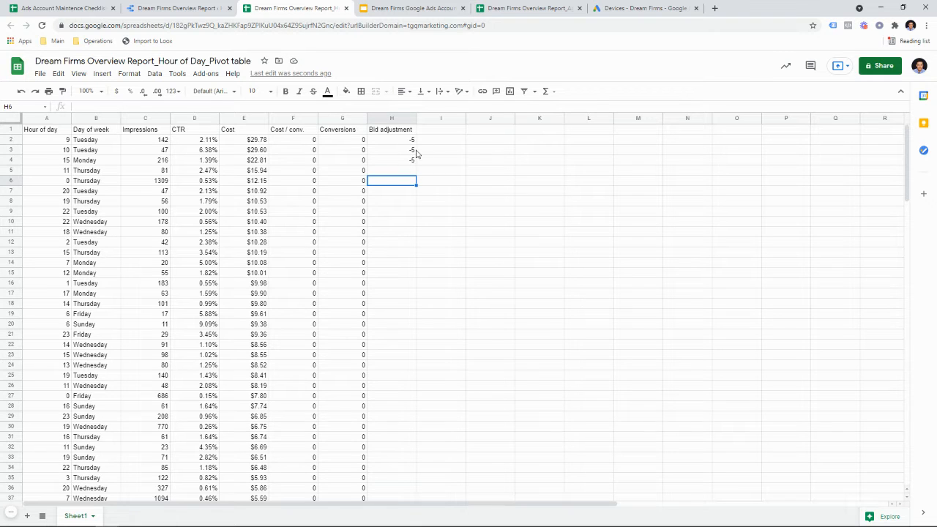
left_click(210, 5)
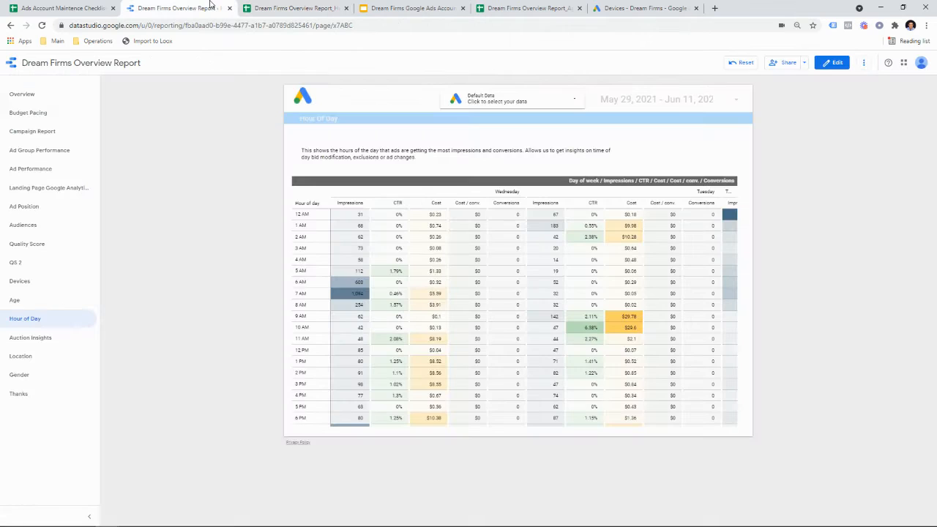
Step: Preview where the Script hyperlink on the Hour of Day slide points
left_click(366, 8)
left_click(253, 449)
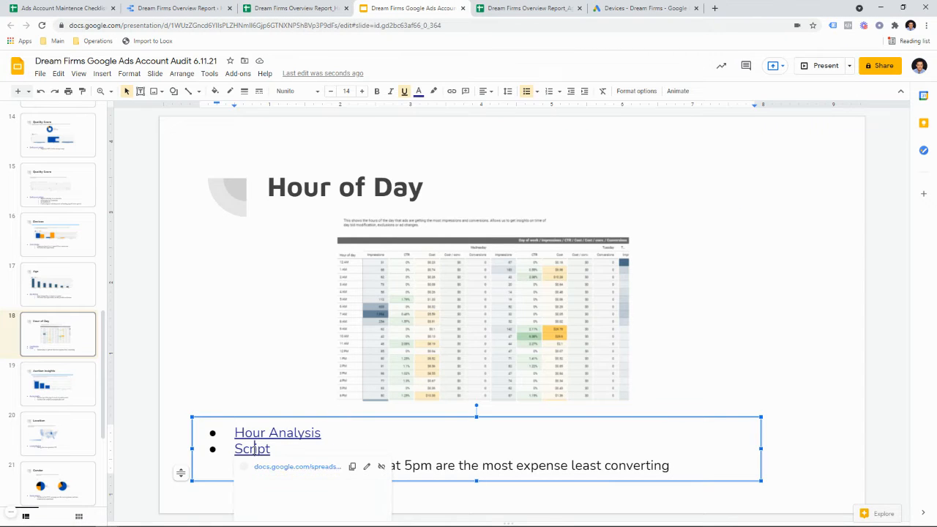
mouse_move(308, 466)
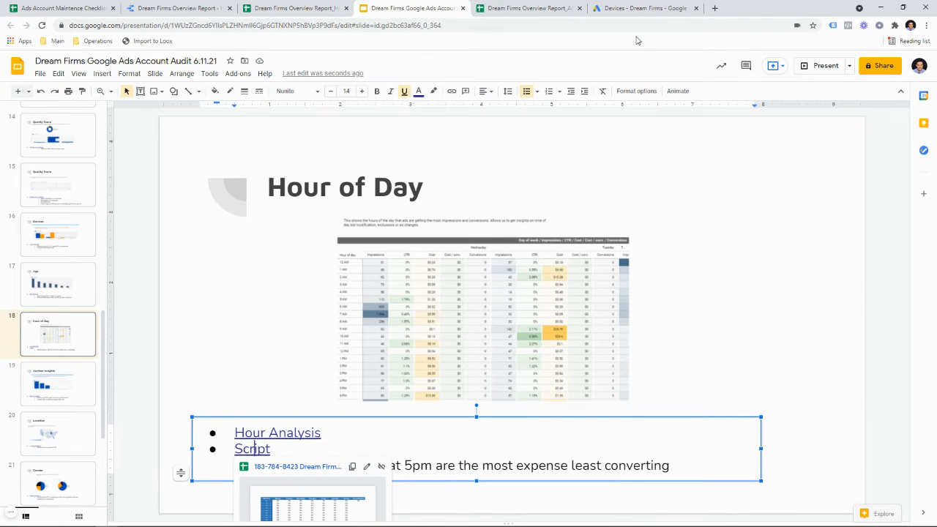
left_click(631, 9)
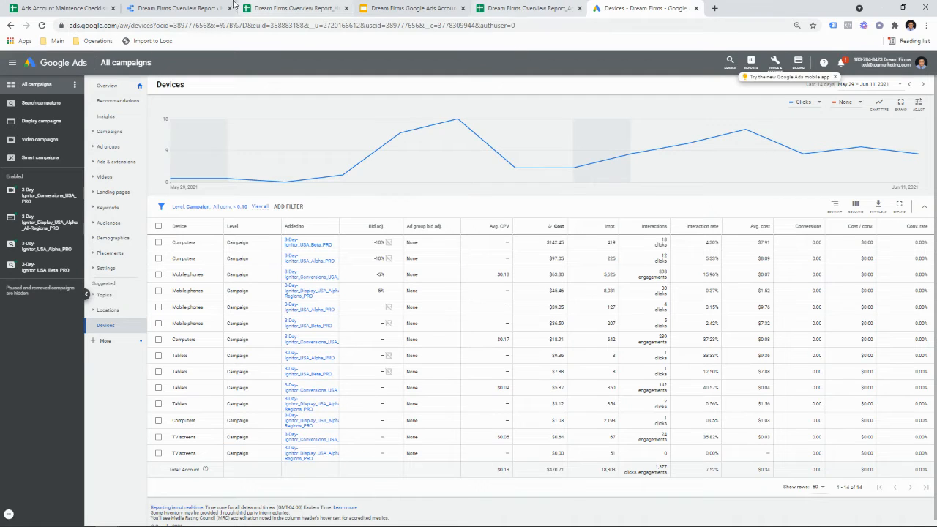
Step: Follow the Master Scripts link in cell A1 of the Ads Account Maintenance Checklist
left_click(73, 8)
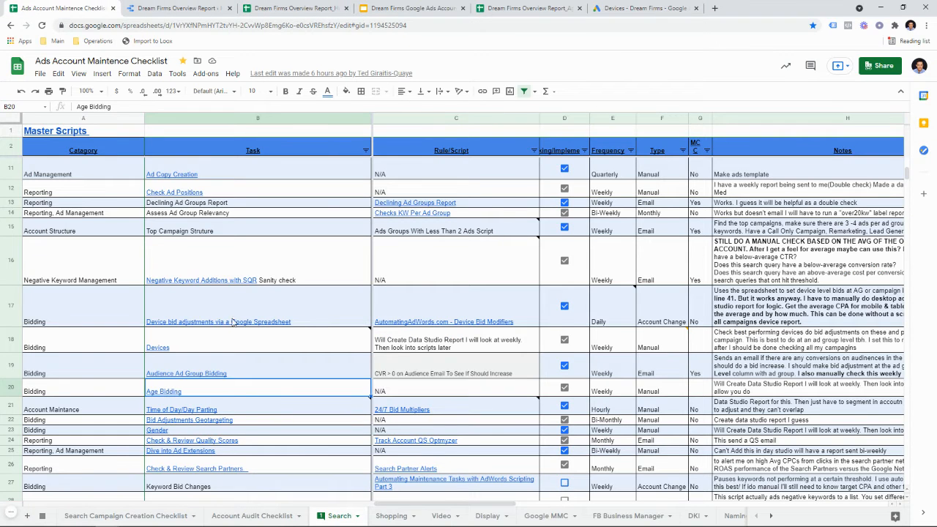
scroll(219, 219, "up", 5)
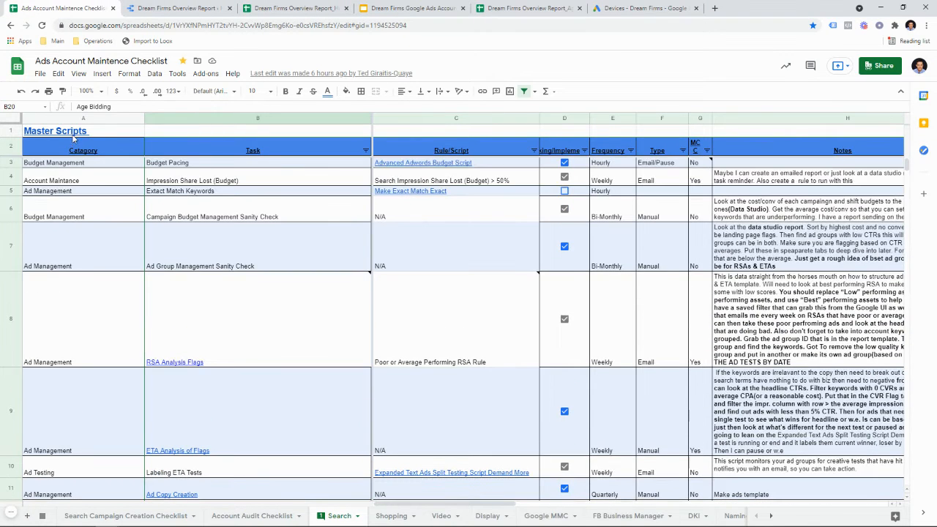
left_click(74, 134)
left_click(88, 151)
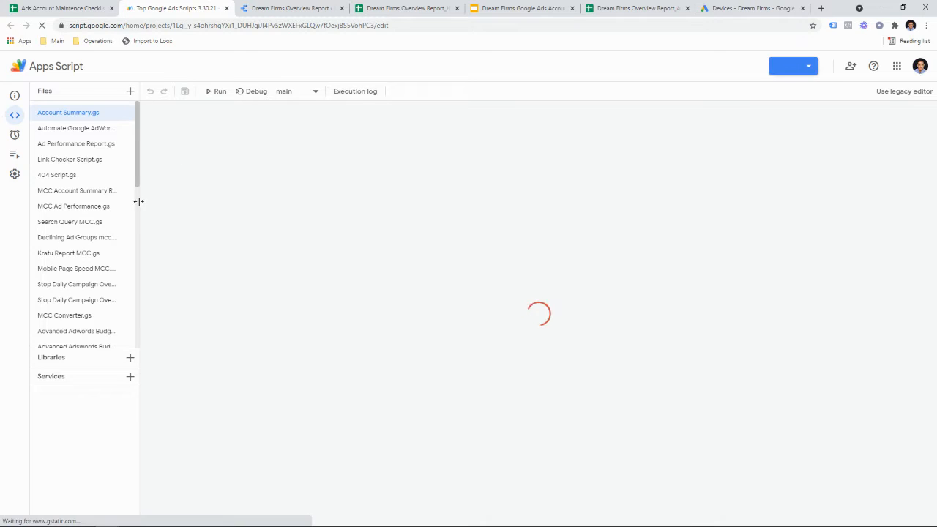
Step: Open 24/7 Bid Multipliers.gs in Apps Script and select all of its code
left_click_drag(138, 200, 341, 229)
scroll(198, 230, "down", 10)
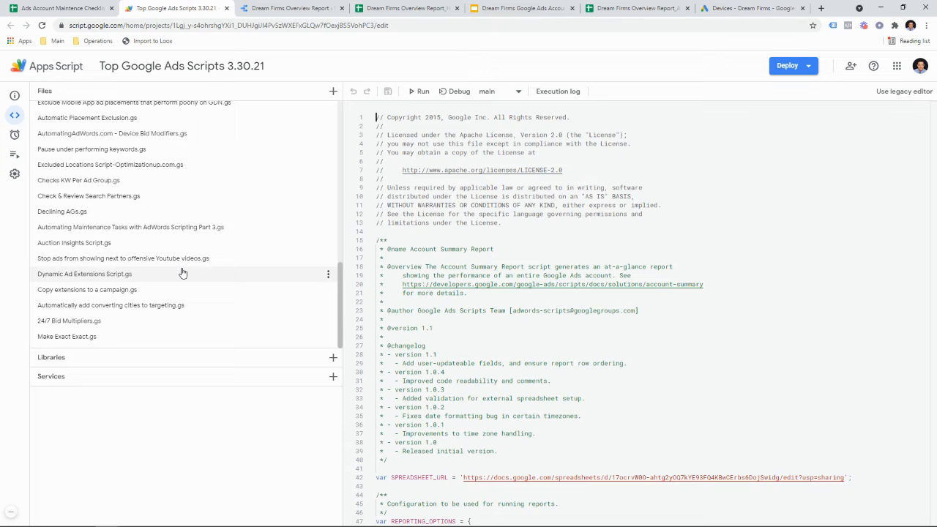
left_click(193, 324)
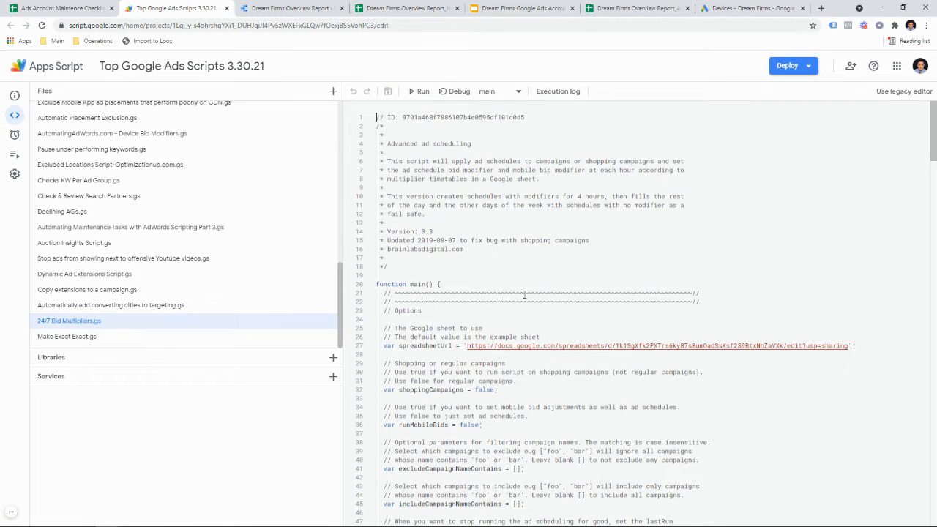
key("ctrl+a")
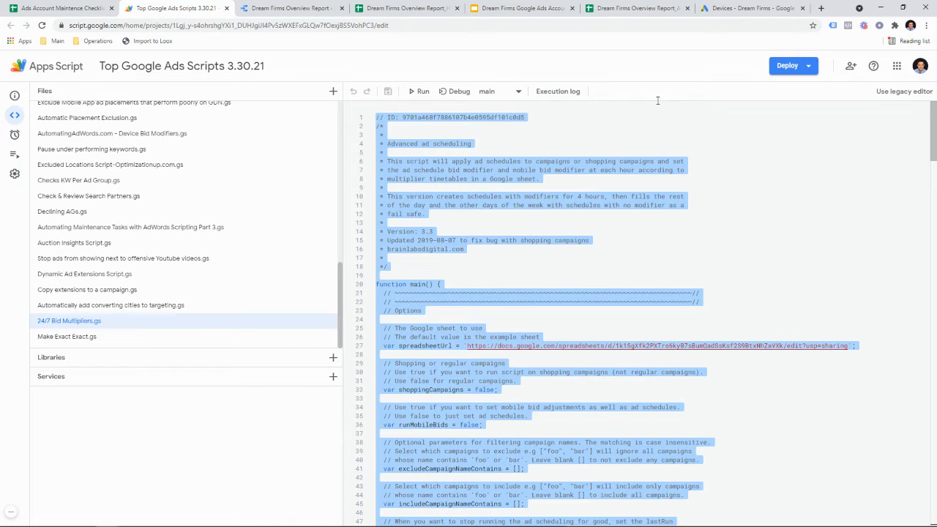
left_click(746, 9)
left_click(774, 62)
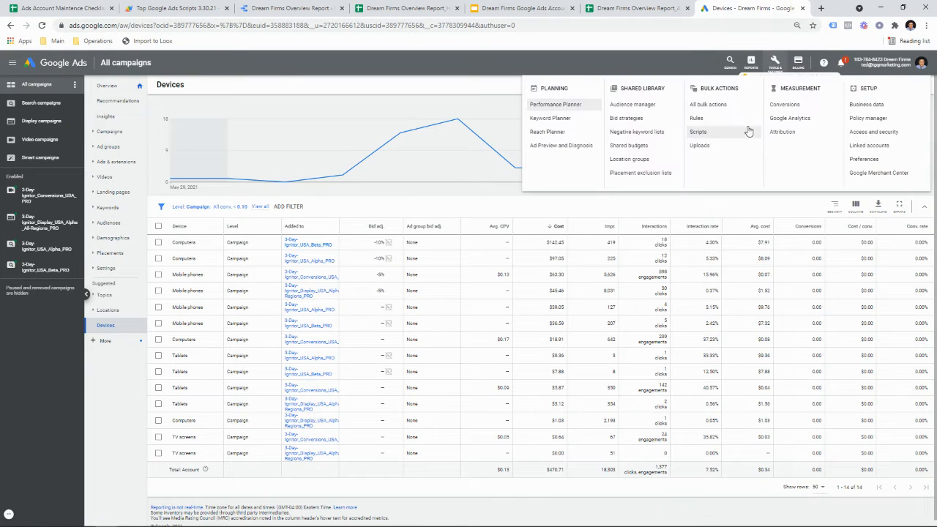
Step: Open the 24/7 Bid Multipliers script from the Google Ads Scripts page
left_click(701, 132)
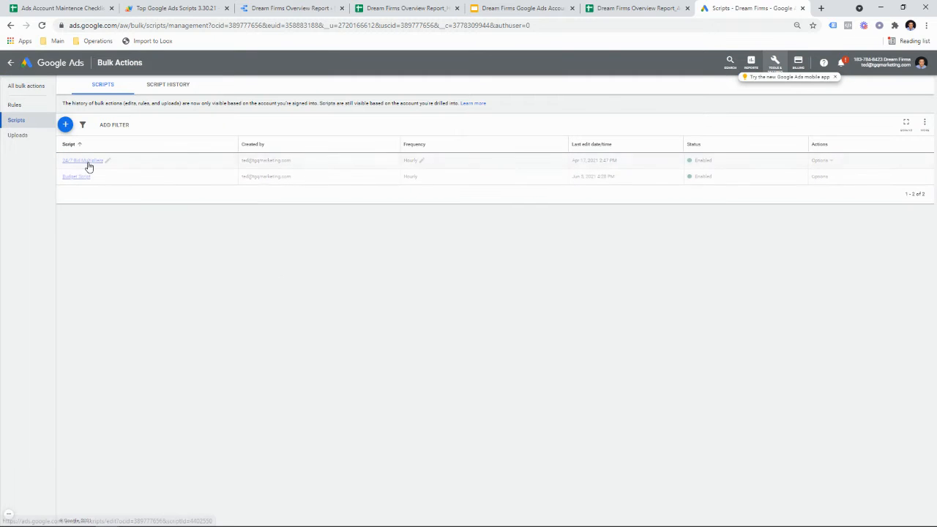
left_click(85, 161)
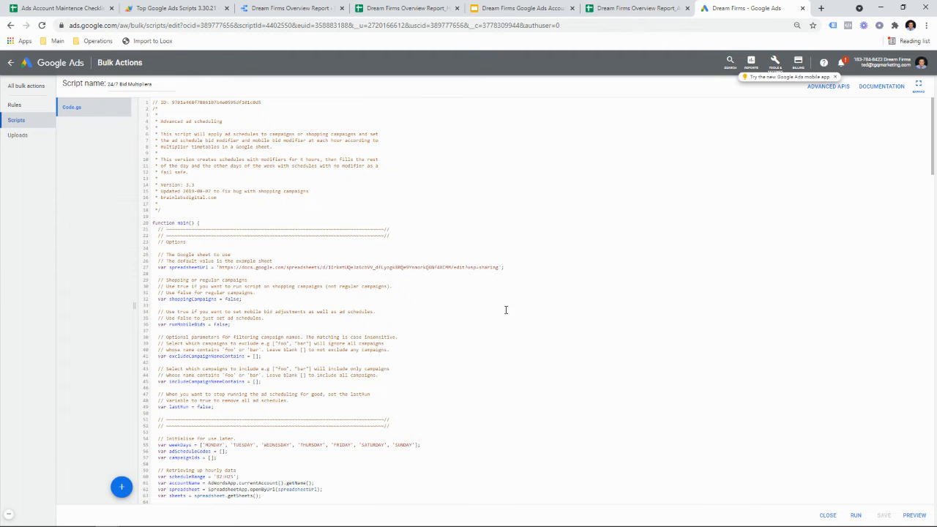
scroll(484, 362, "down", 4)
scroll(483, 370, "up", 4)
Step: Load the line-27 spreadsheet URL in a new tab to show the Example Ad Schedule sheet
left_click_drag(253, 268, 476, 268)
left_click(474, 268)
left_click_drag(219, 267, 501, 268)
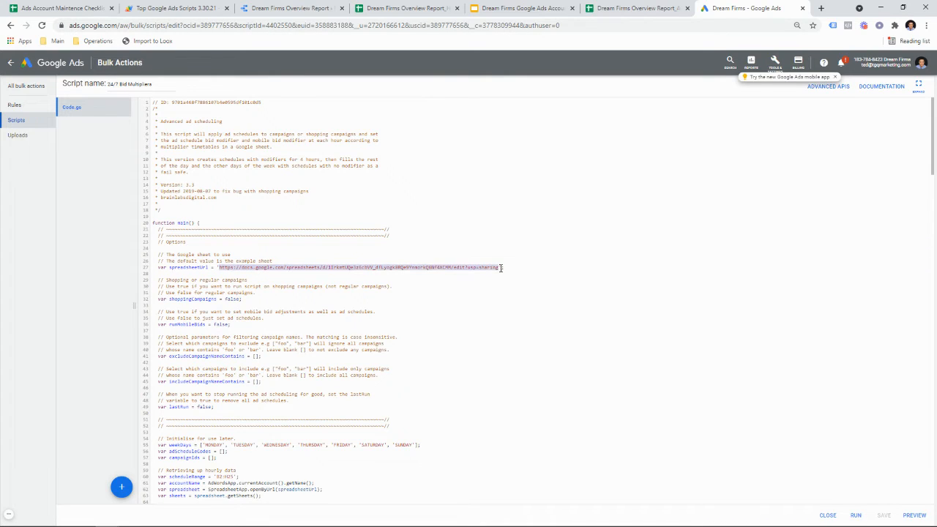
left_click(822, 8)
key("Return")
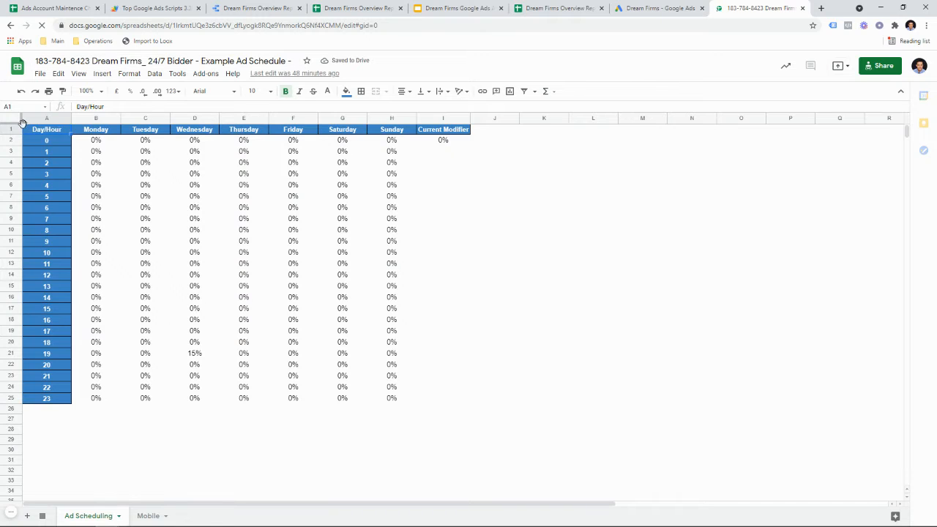
Step: Copy the Example Ad Schedule sheet's share link after cancelling a File > Make a copy
left_click(41, 74)
left_click(64, 161)
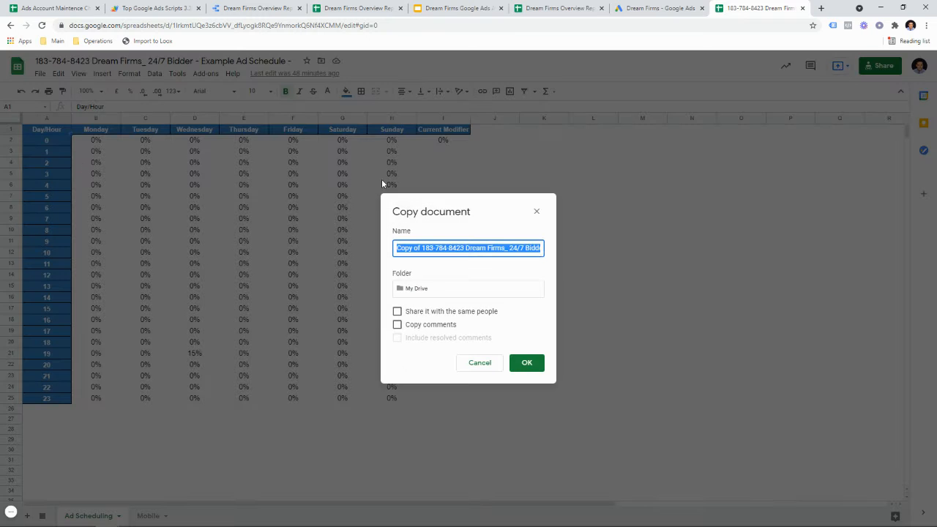
left_click(537, 211)
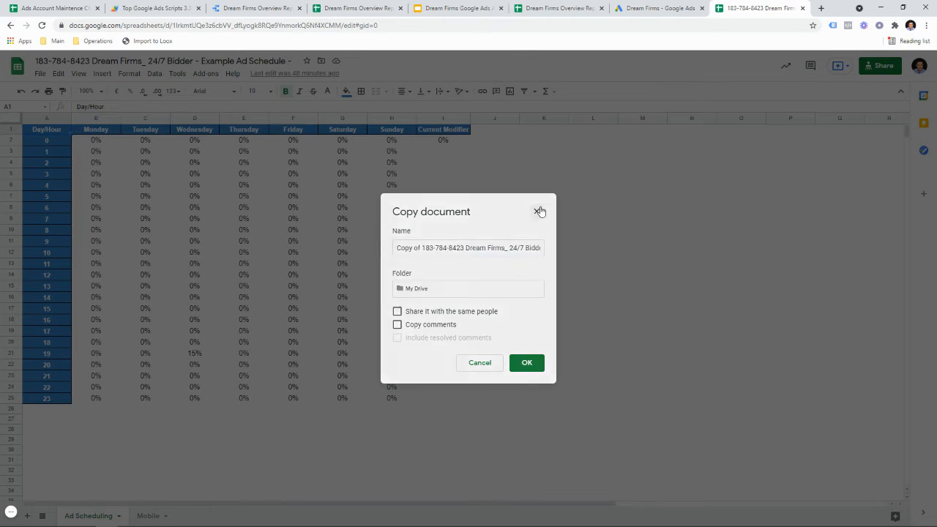
left_click(876, 72)
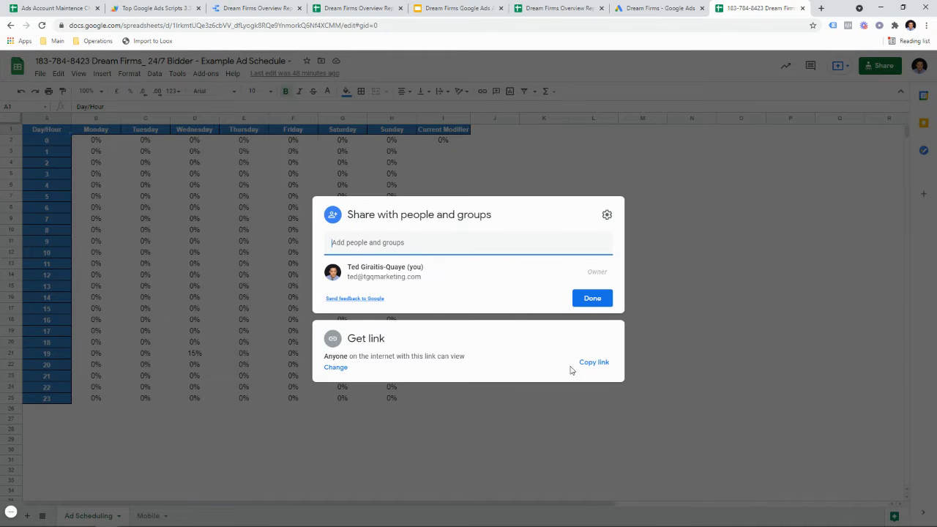
left_click(593, 362)
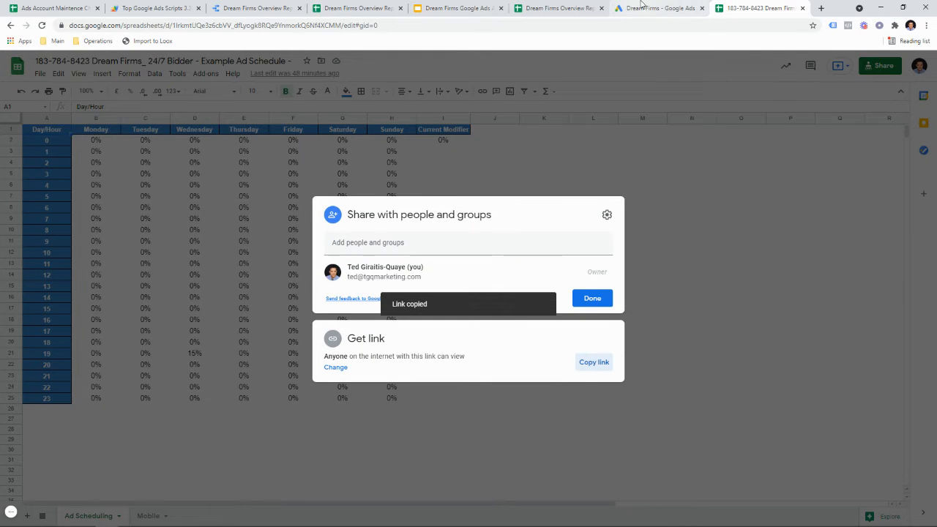
Step: Place the caret in the script's line 27 URL, then close the sheet's sharing settings
left_click(647, 8)
left_click(380, 268)
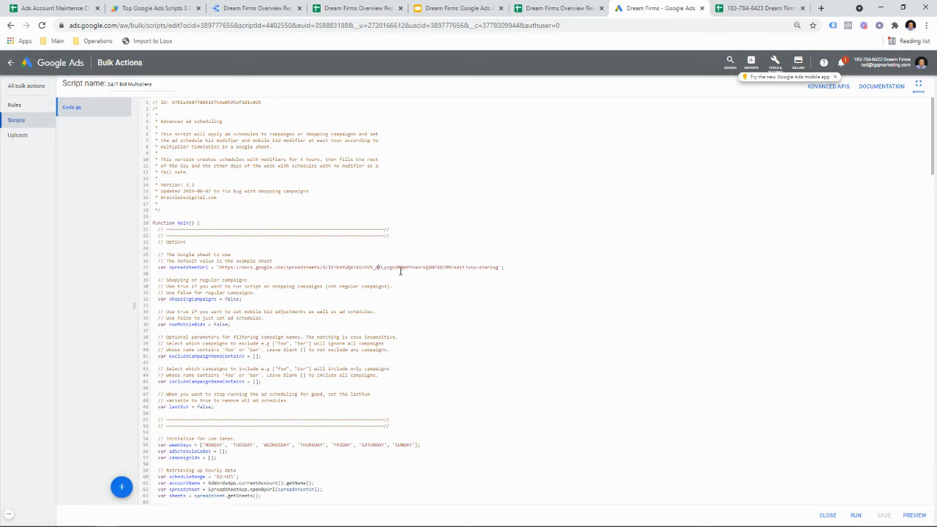
left_click(758, 8)
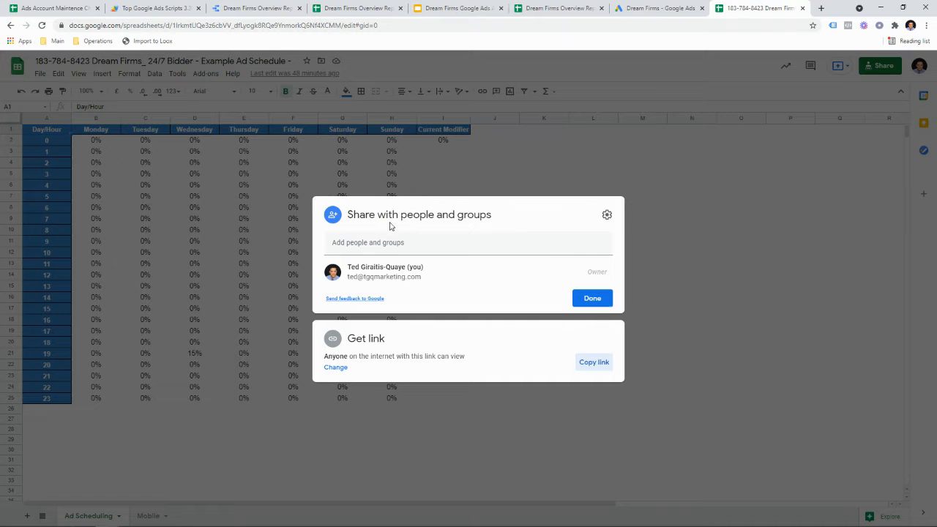
left_click(589, 298)
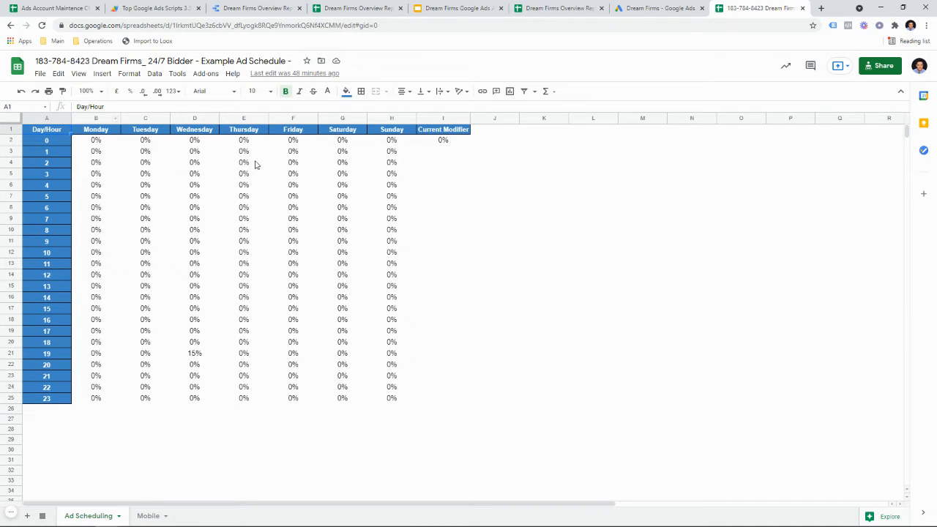
left_click(578, 8)
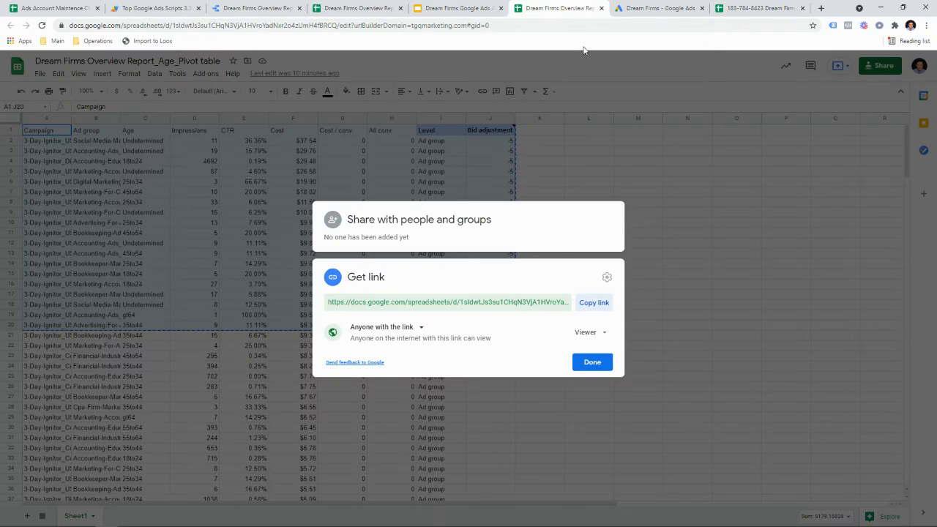
Step: Place the Hour of Day pivot tab beside the 24/7 Bidder sheet and select its -5 bid-adjustment rows
left_click(602, 8)
left_click(372, 6)
left_click_drag(372, 6, 545, 8)
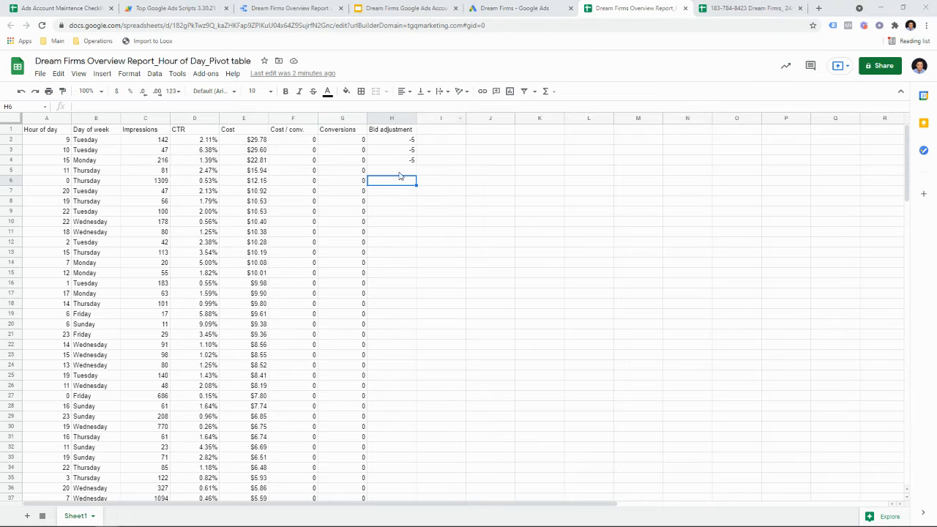
left_click_drag(384, 164, 93, 151)
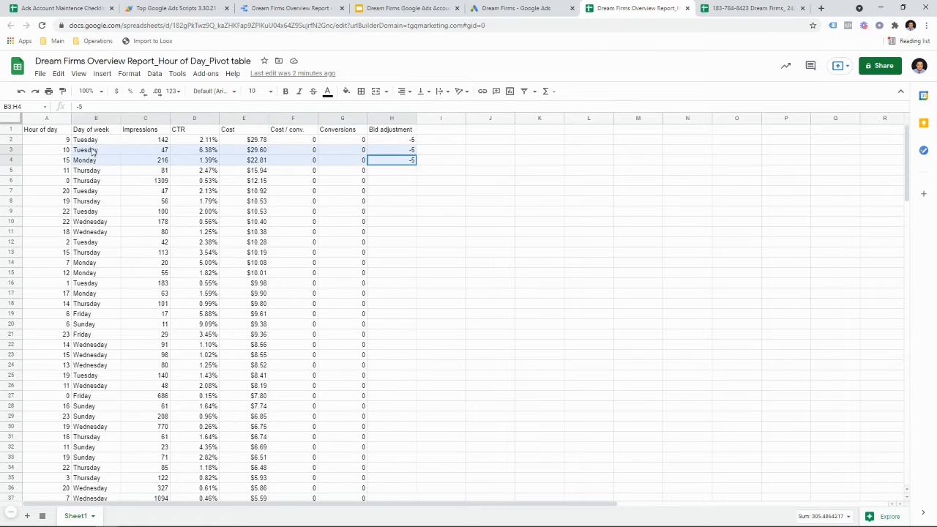
left_click(765, 8)
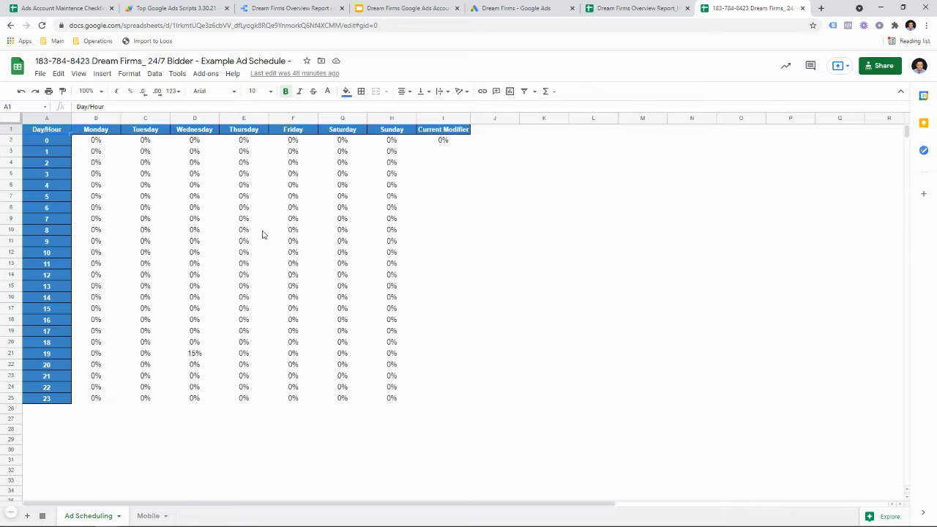
left_click(632, 9)
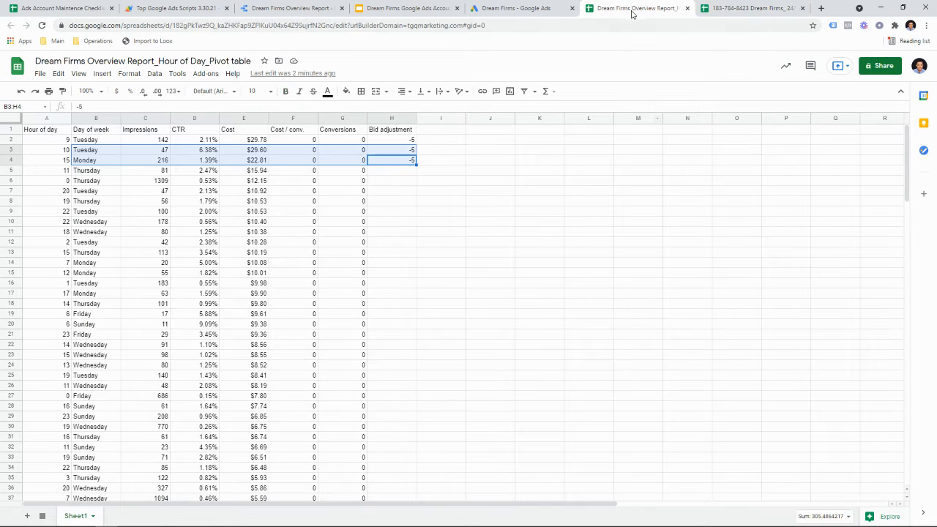
left_click(765, 8)
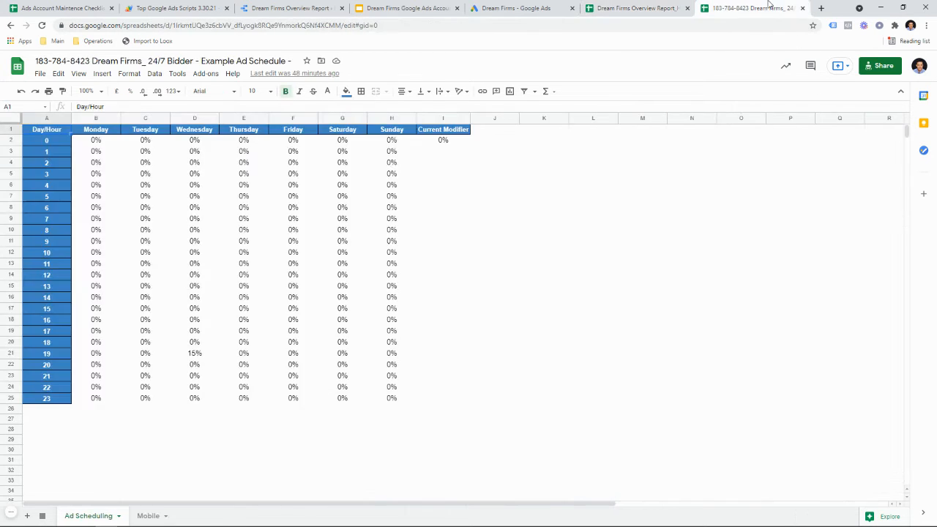
Step: Enter -5 for Tuesday hours 9 and 10 (C11, C12), checking each against the pivot table
left_click(145, 242)
type("-5")
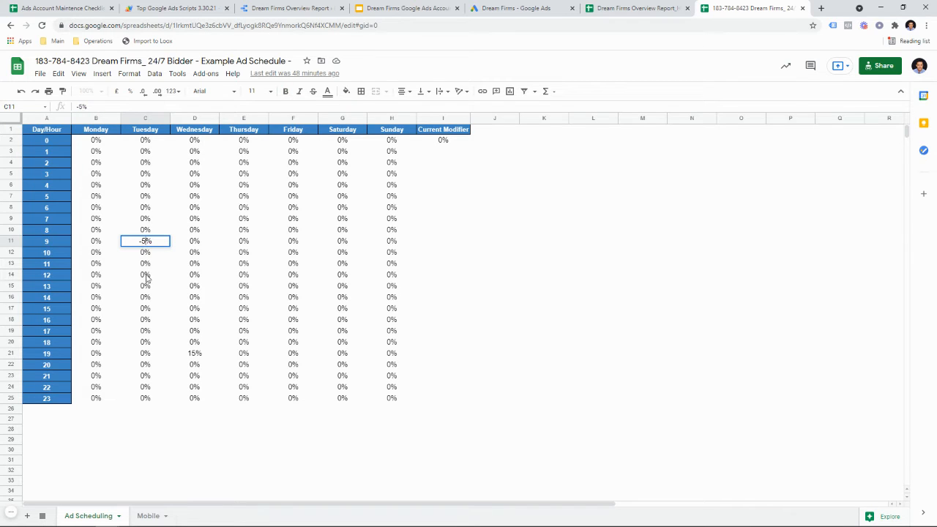
left_click(145, 276)
left_click(662, 7)
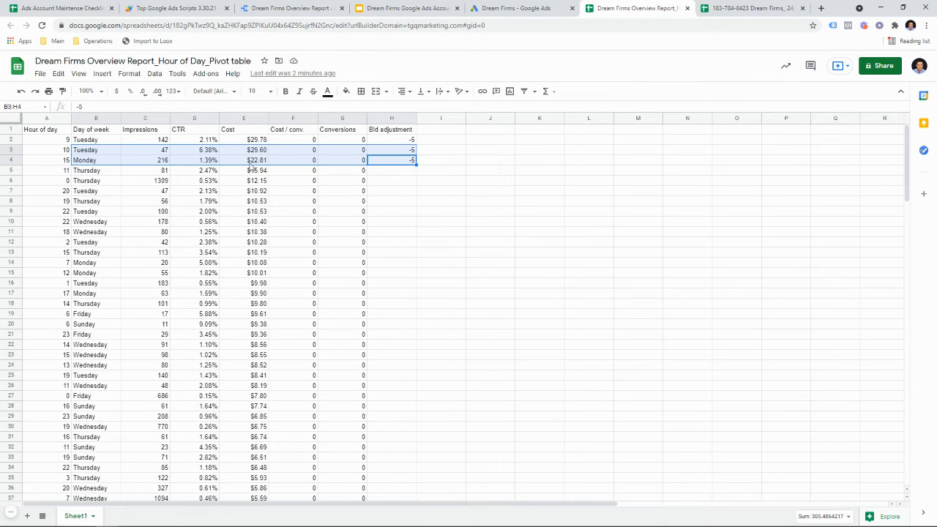
left_click(703, 7)
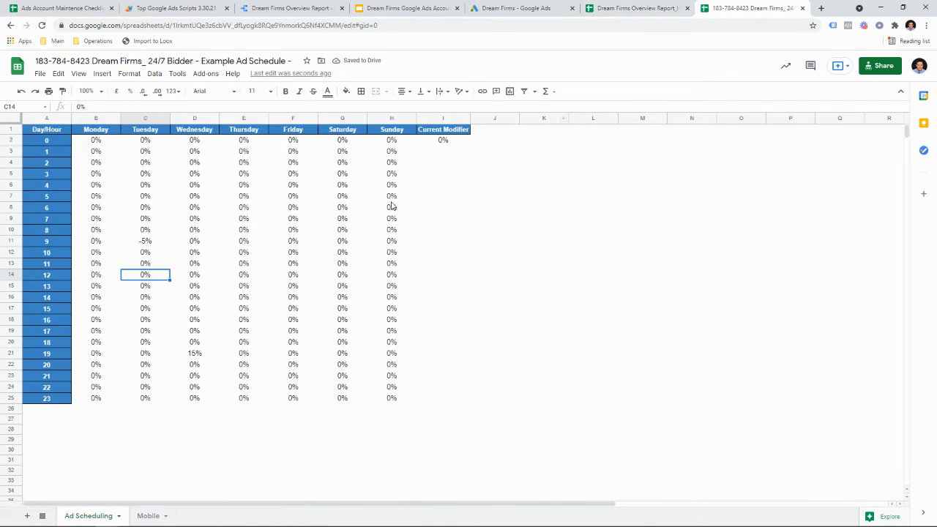
left_click(144, 253)
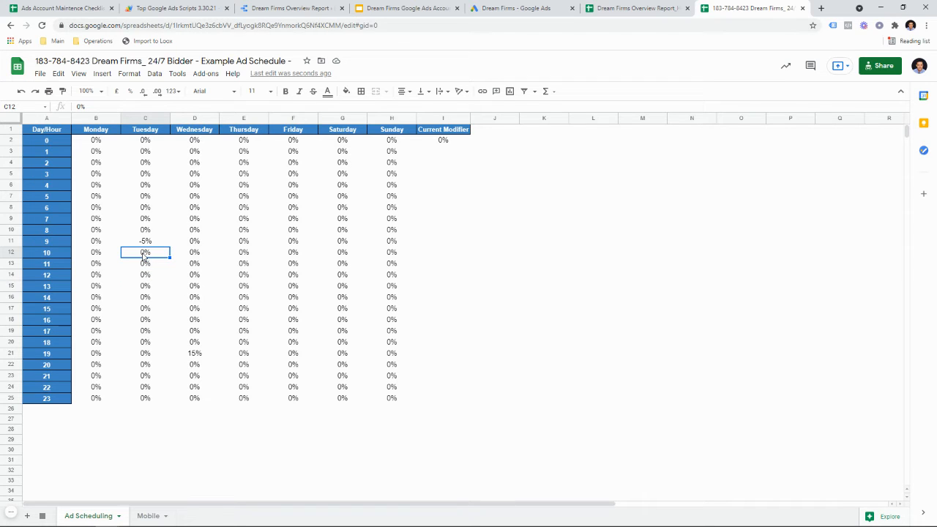
type("-5")
left_click(189, 269)
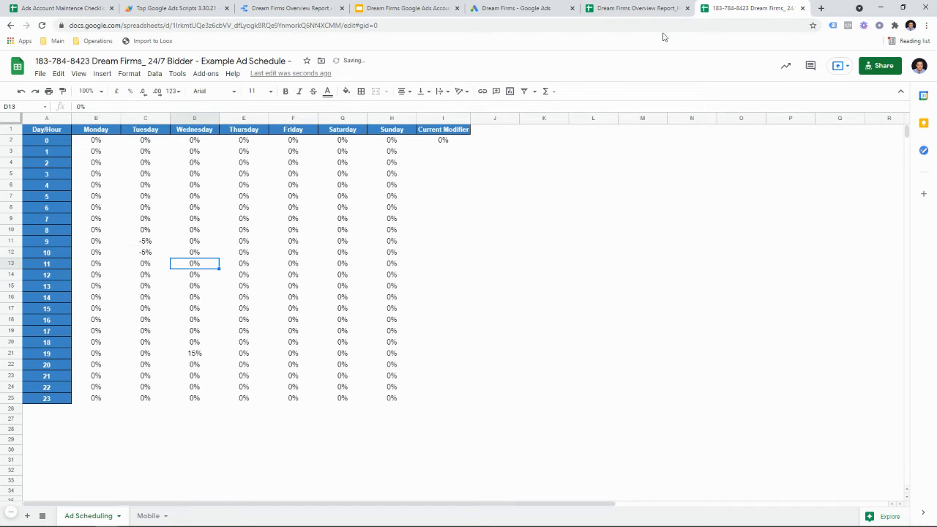
left_click(647, 8)
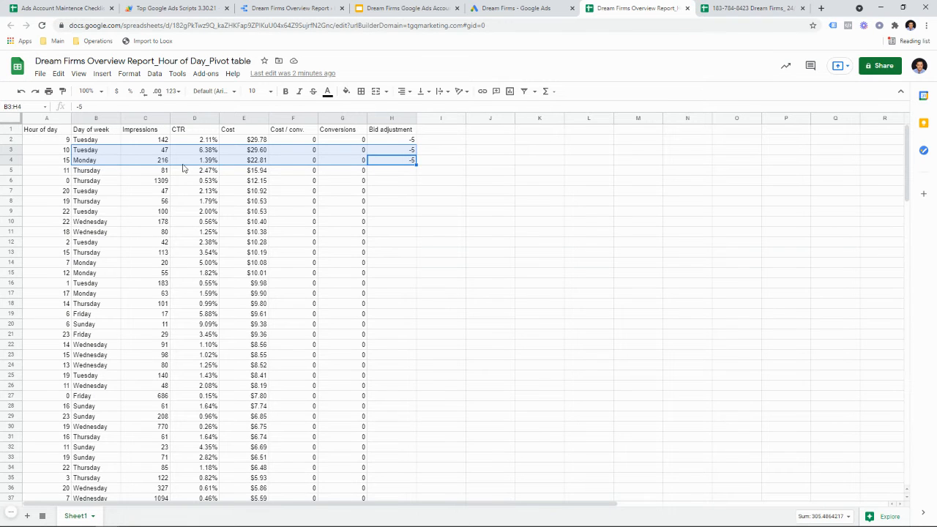
left_click(725, 8)
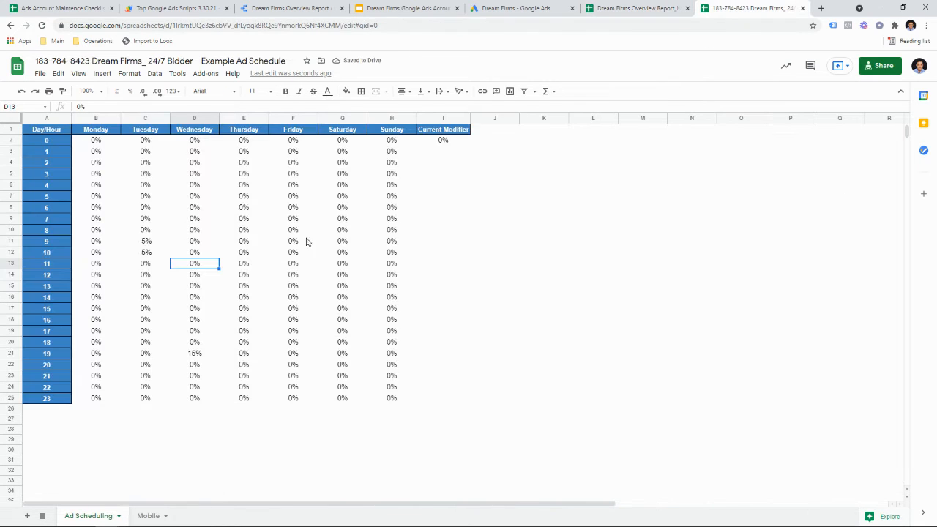
Step: Enter -5 for Monday hour 15 in cell B17
left_click(104, 312)
type("-15")
left_click(183, 346)
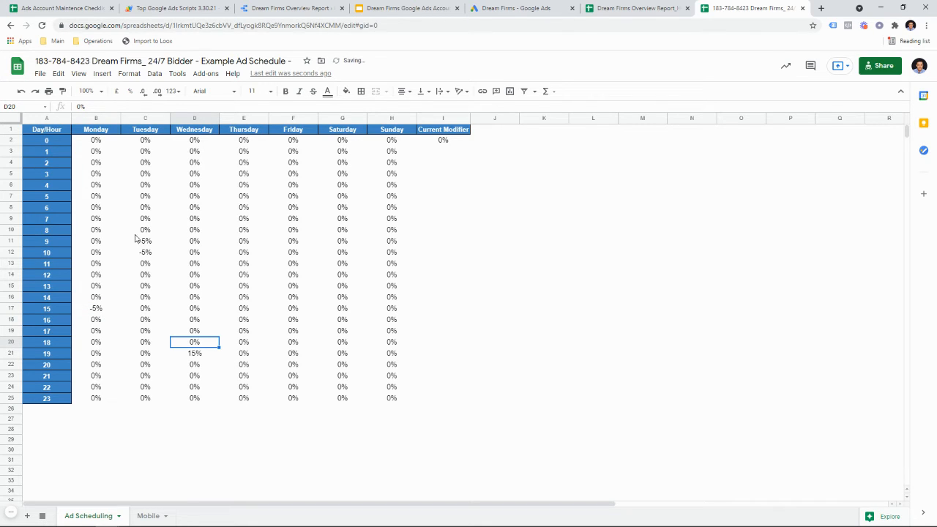
left_click(554, 6)
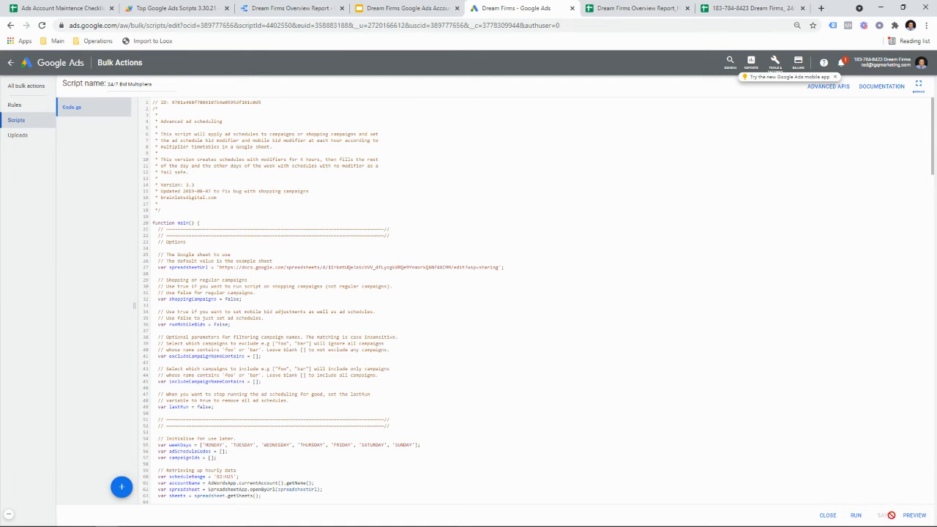
Step: Preview the 24/7 Bid Multipliers script, review its LOGS and CHANGES, then go back to Scripts
left_click(914, 516)
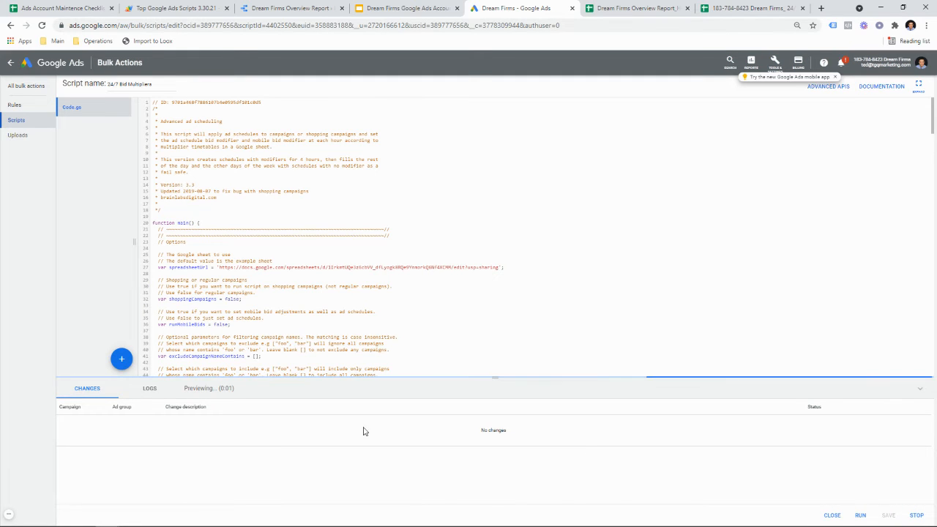
left_click(153, 395)
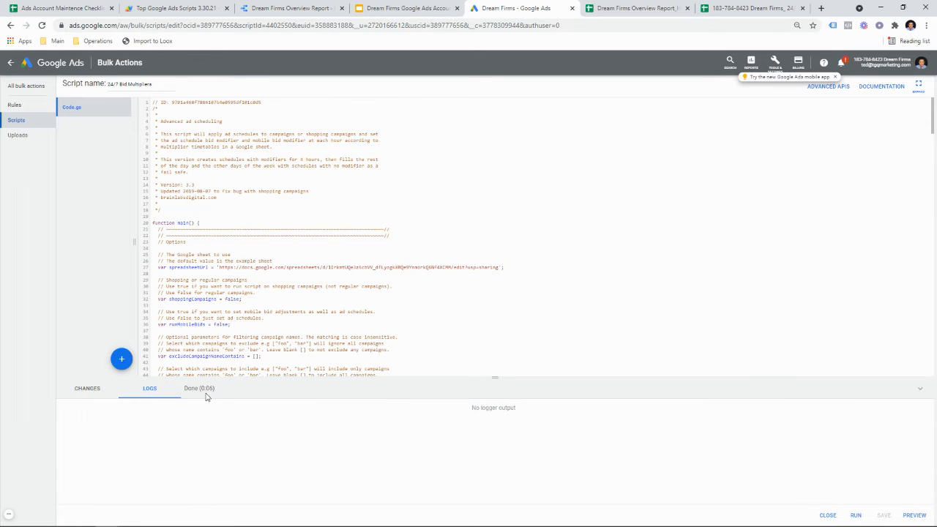
left_click(108, 393)
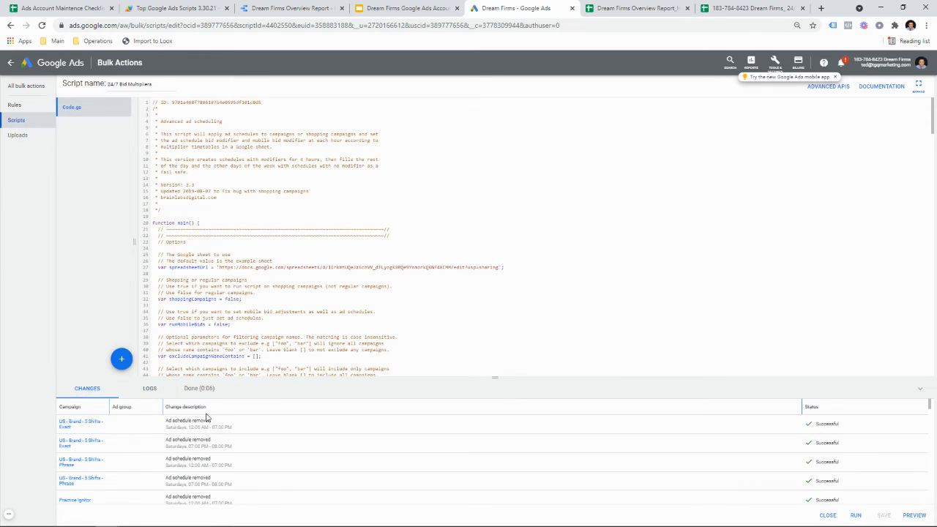
scroll(293, 445, "down", 5)
scroll(302, 452, "down", 10)
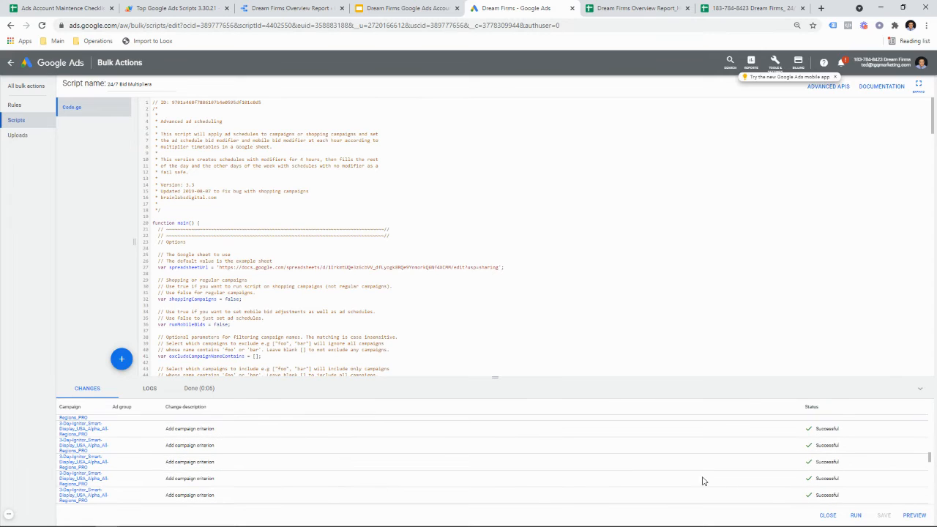
left_click(22, 120)
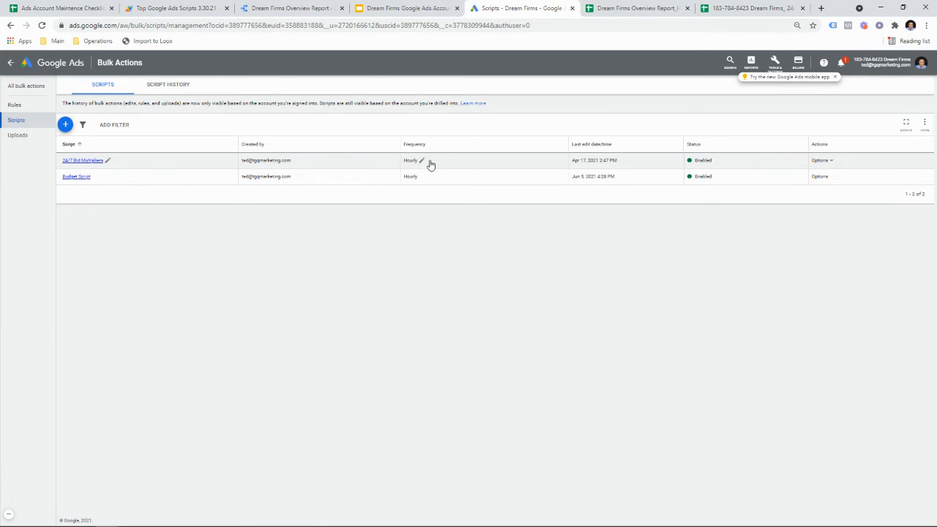
Step: Set the Hour of Day pivot report to Anyone with the link (Viewer) and copy its link
left_click(634, 8)
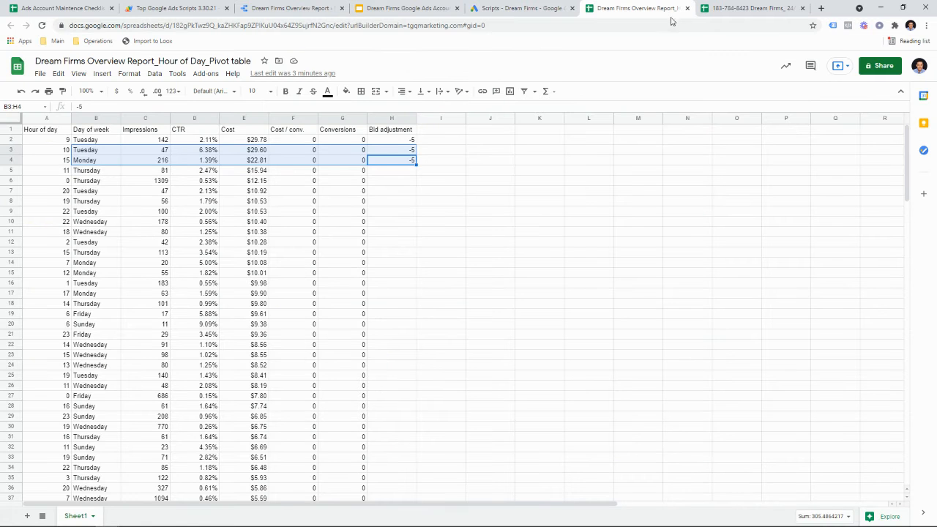
left_click(882, 65)
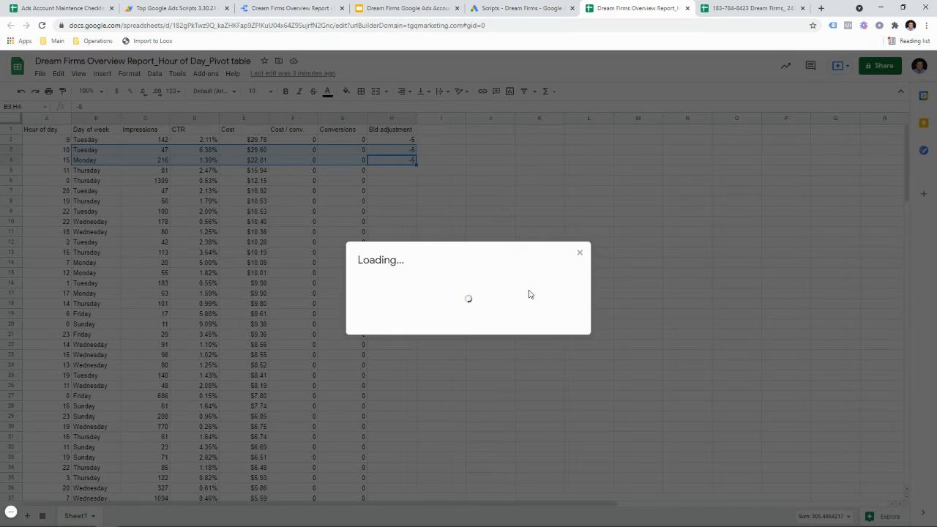
left_click(380, 370)
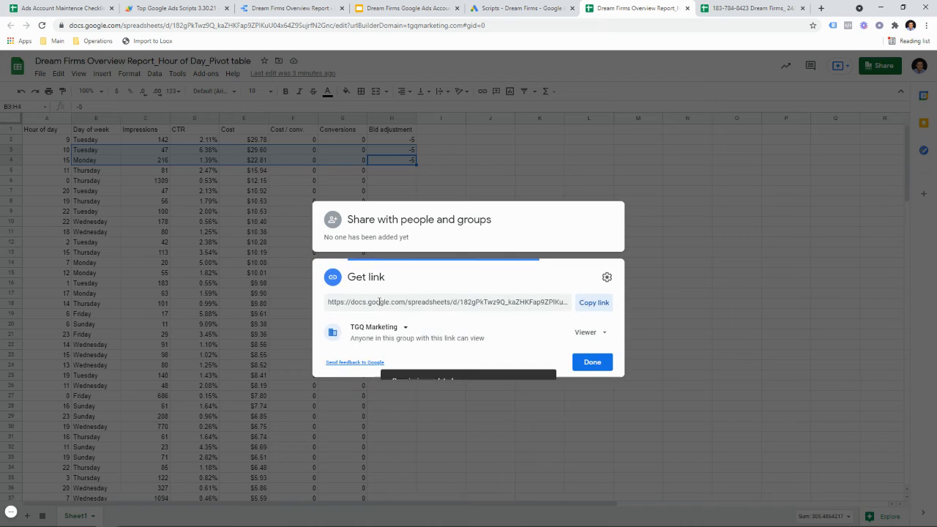
left_click(376, 329)
left_click(386, 413)
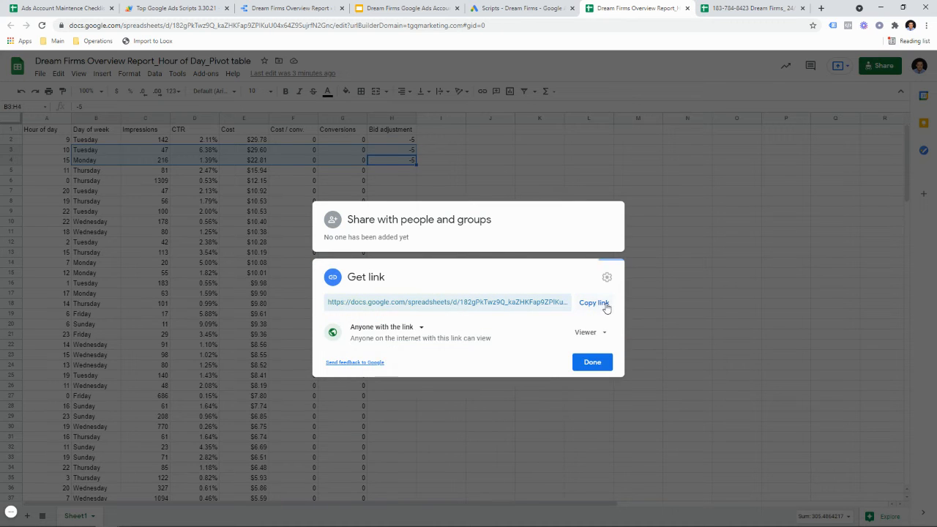
left_click(607, 303)
left_click(413, 8)
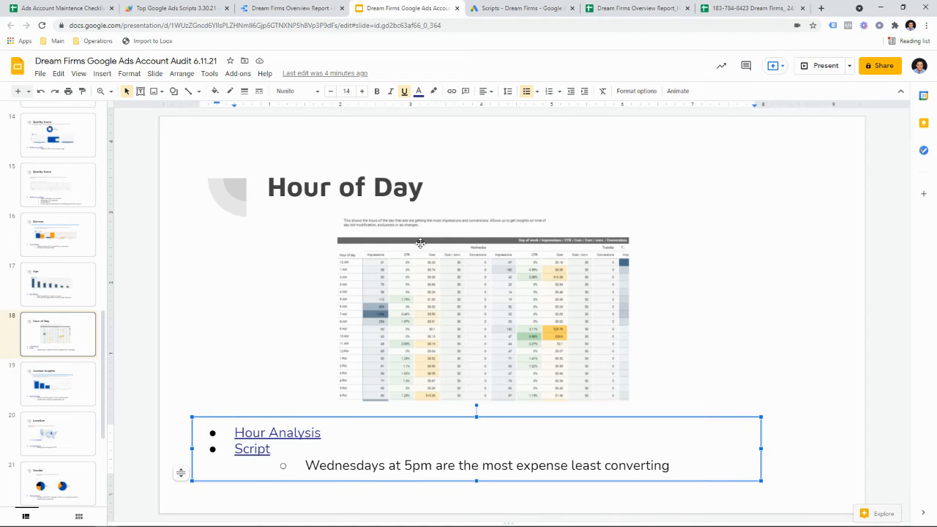
Step: Relink the Hour of Day slide's Hour Analysis bullet to the copied pivot report URL
left_click(612, 7)
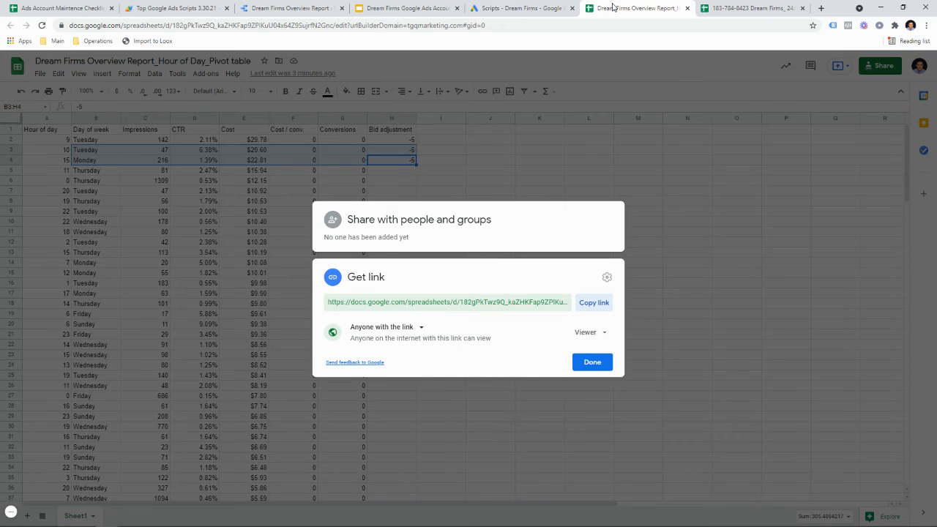
left_click(410, 8)
left_click(311, 432)
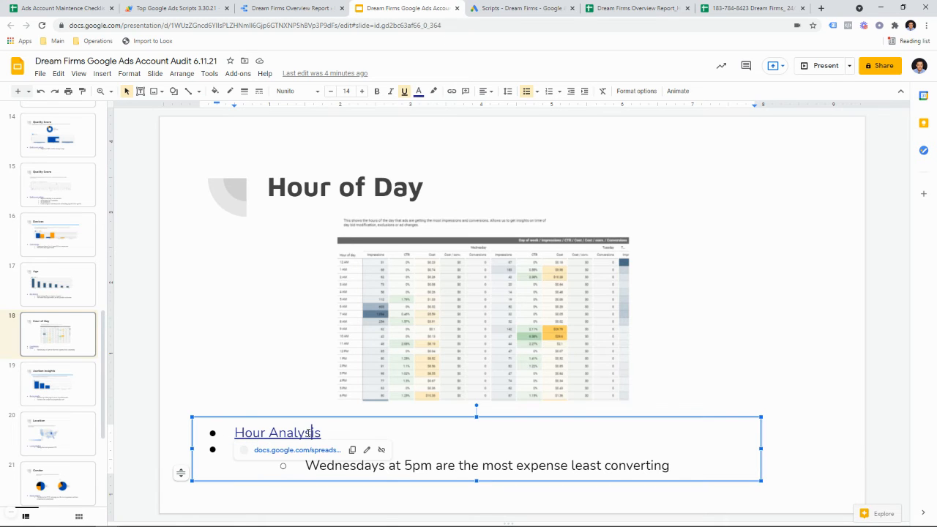
key("ctrl+k")
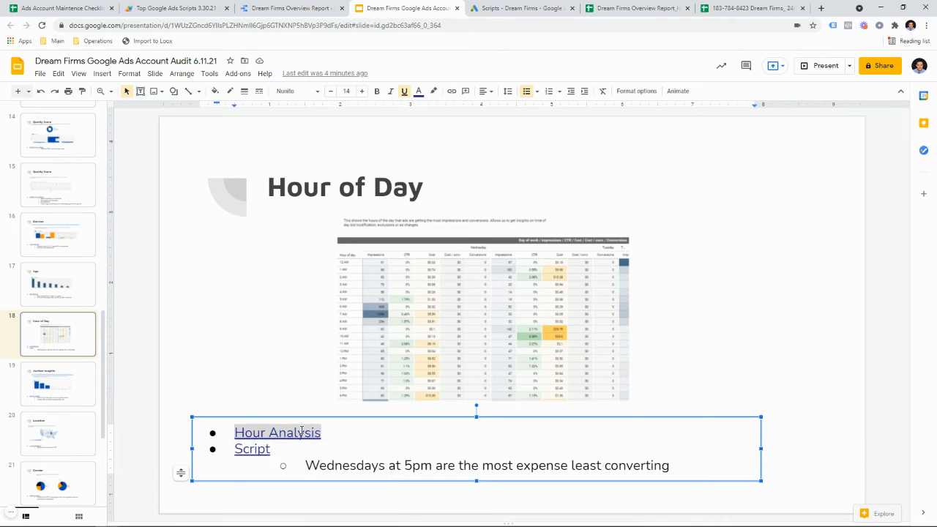
key("ctrl+v")
left_click(415, 493)
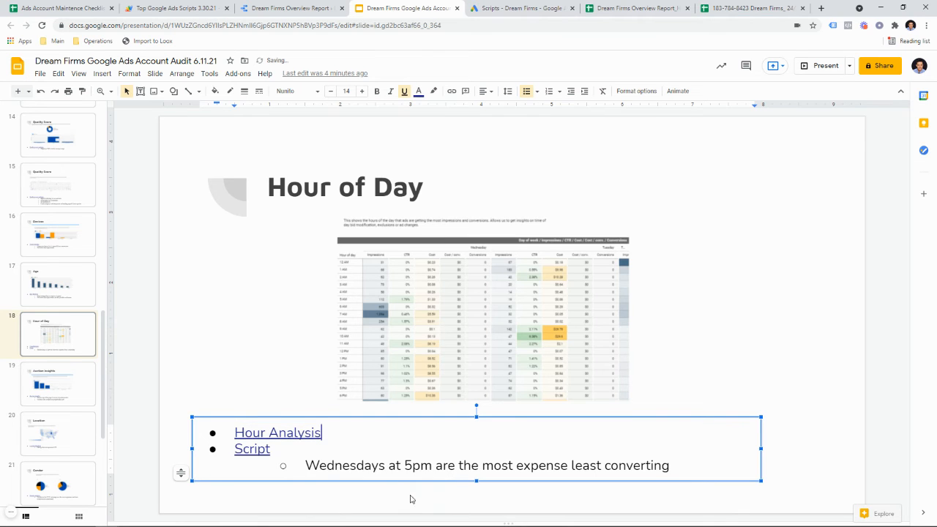
left_click(612, 10)
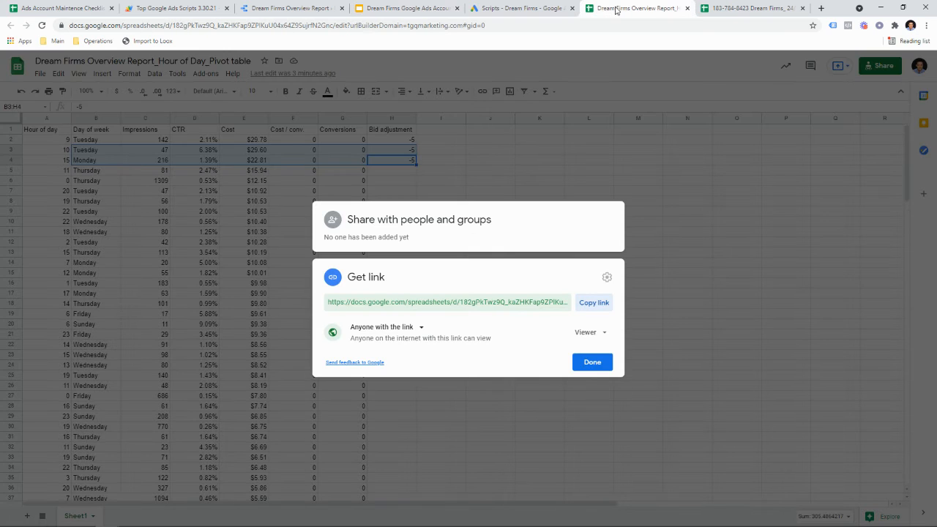
Step: Copy the 24/7 Bidder schedule sheet's shareable link from its sharing settings
left_click(746, 8)
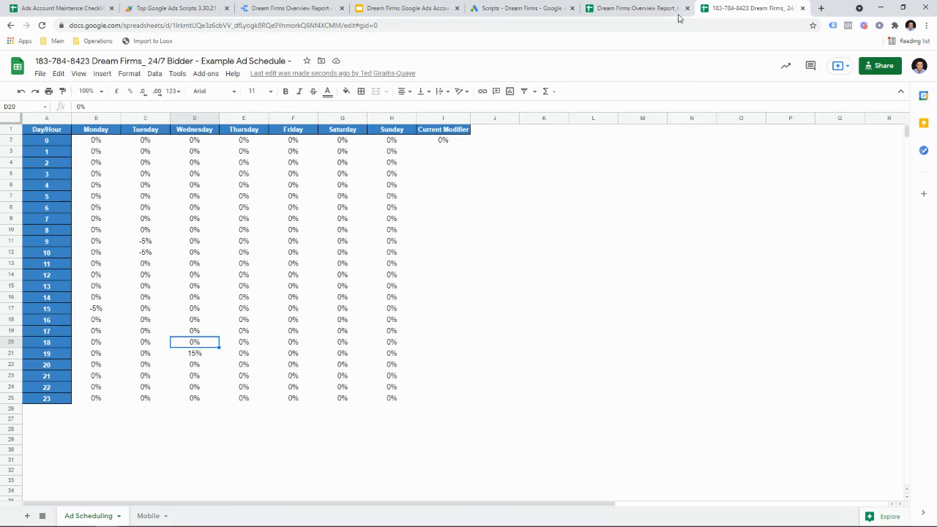
left_click(630, 28)
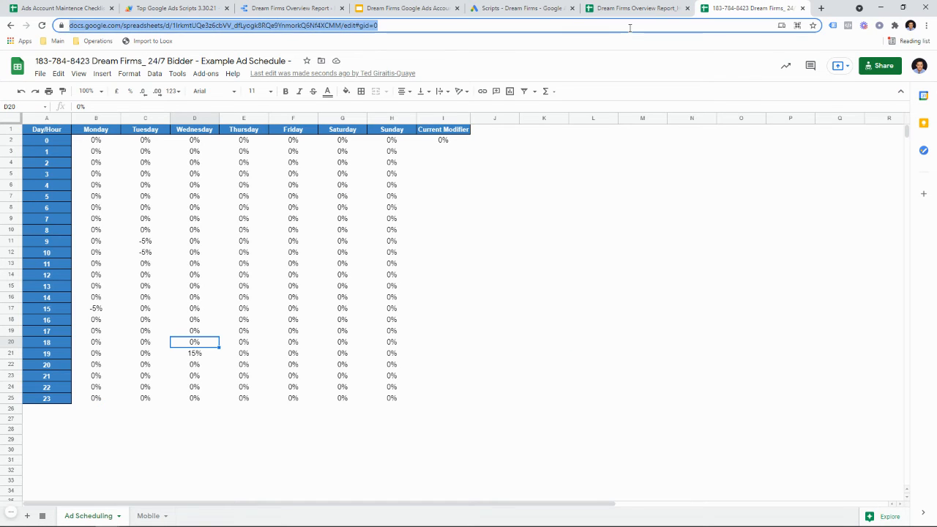
left_click(880, 65)
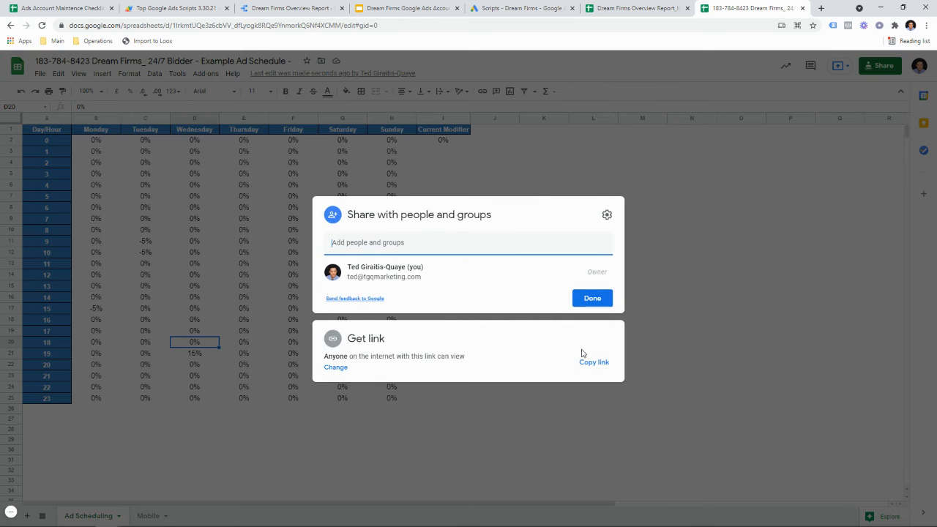
left_click(591, 364)
left_click(555, 5)
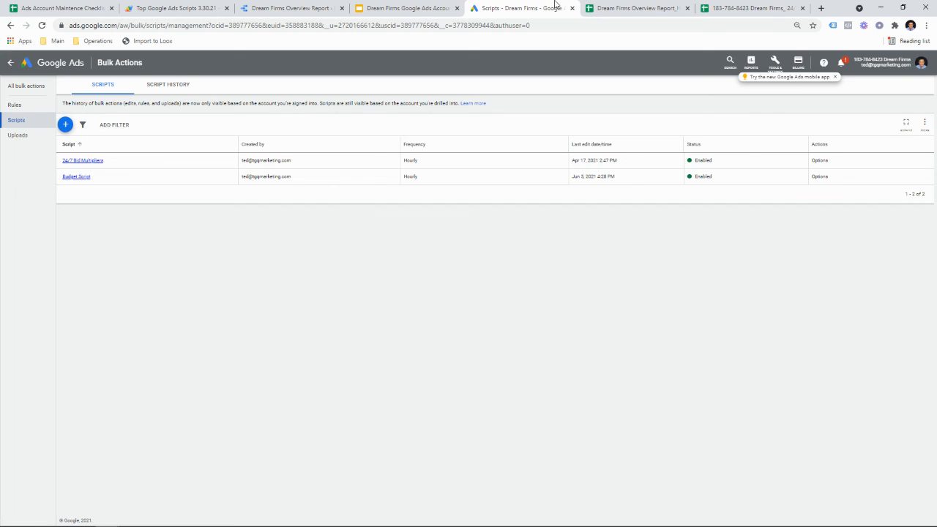
Step: Open the link editor for the Script bullet on the Hour of Day slide
left_click(407, 8)
left_click(253, 447)
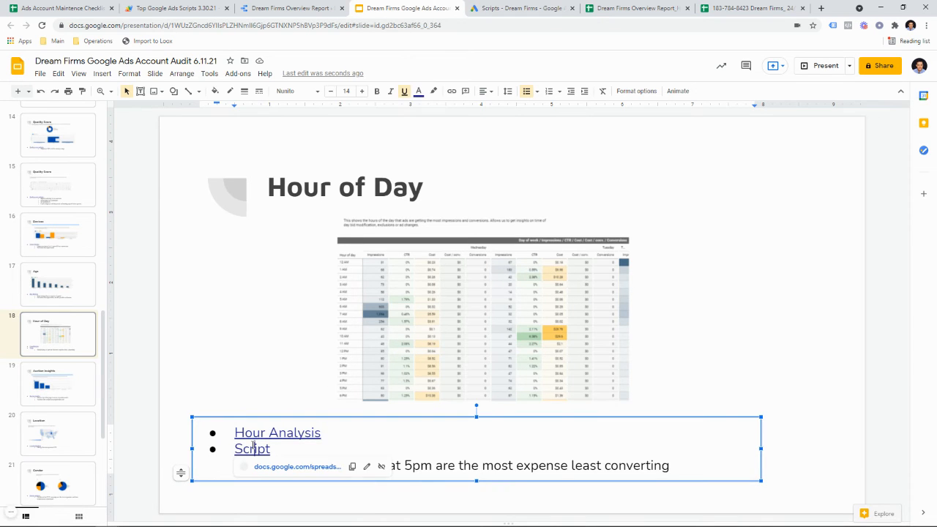
key("ctrl+k")
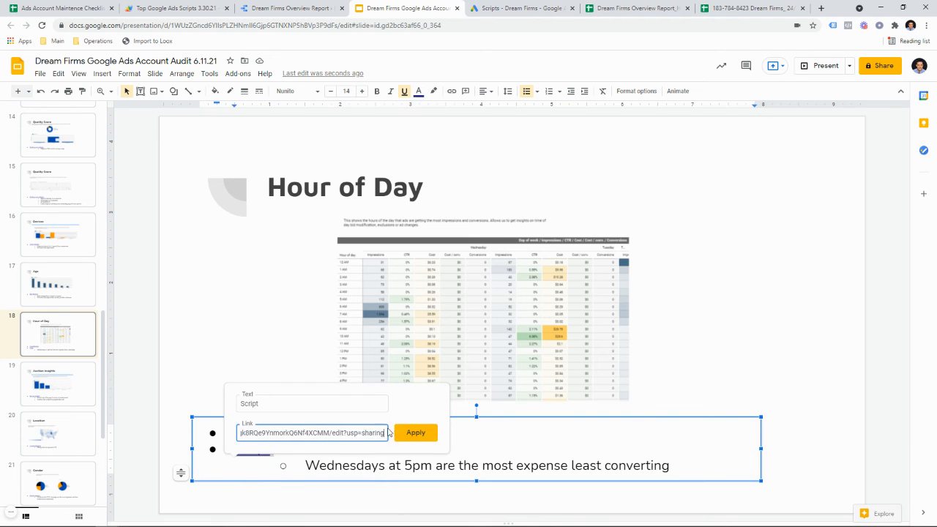